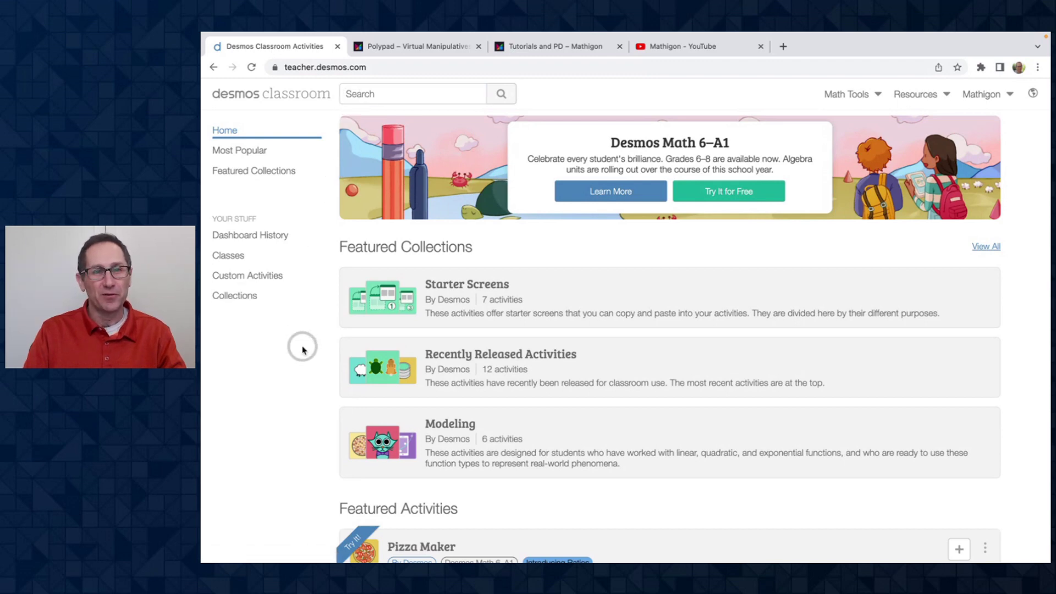
Open the Custom Activities list in Desmos Classroom
left_click(262, 276)
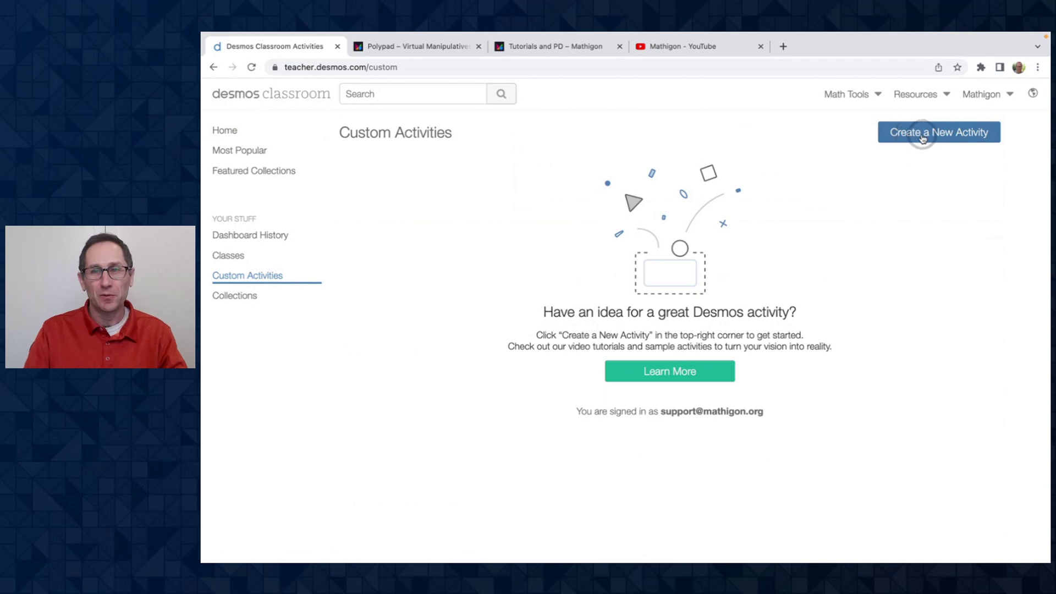
Create a new custom activity named 'Using Polypad'
left_click(922, 136)
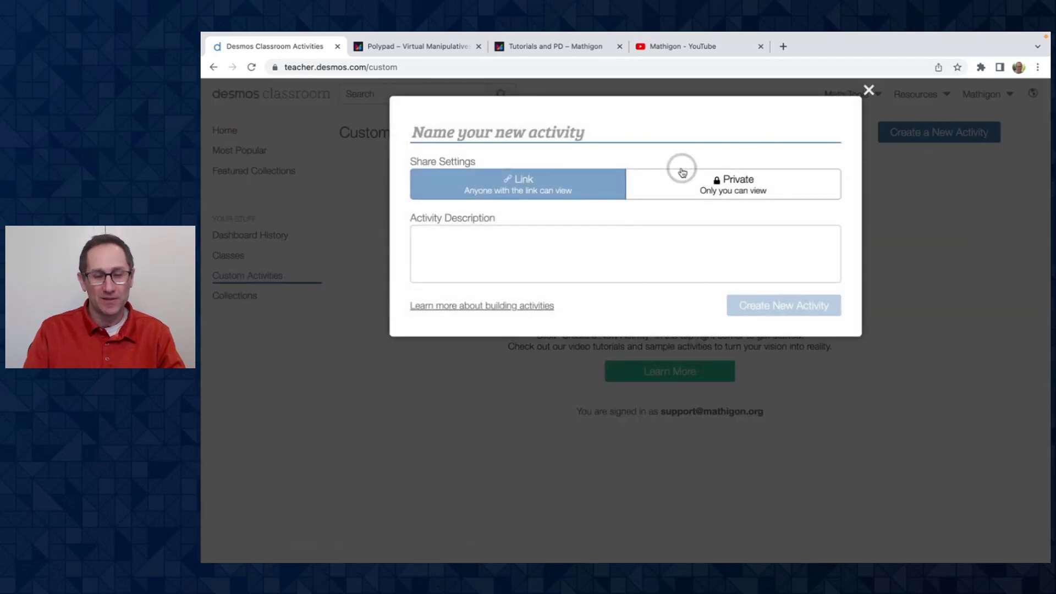
type("Using Poly")
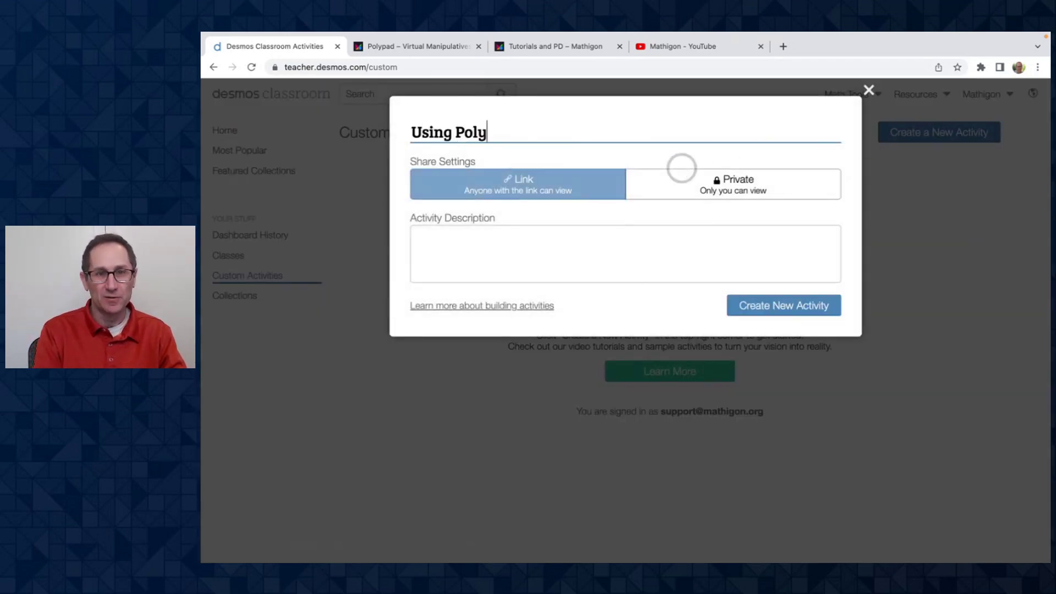
type("pad")
left_click(765, 303)
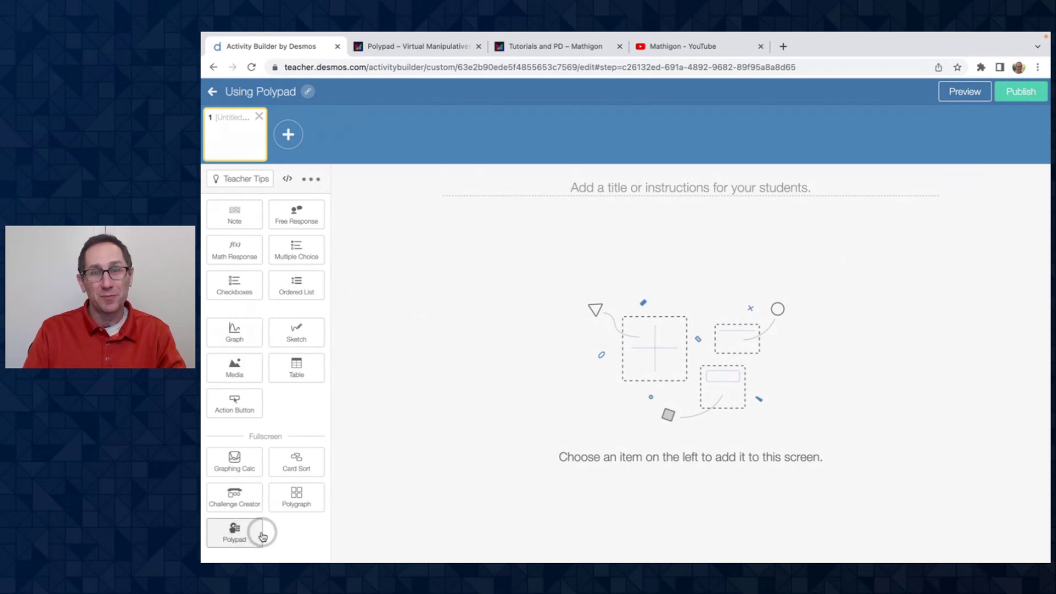
Add a Polypad to screen 1 and place an Algebra balance scale on its canvas
left_click(233, 531)
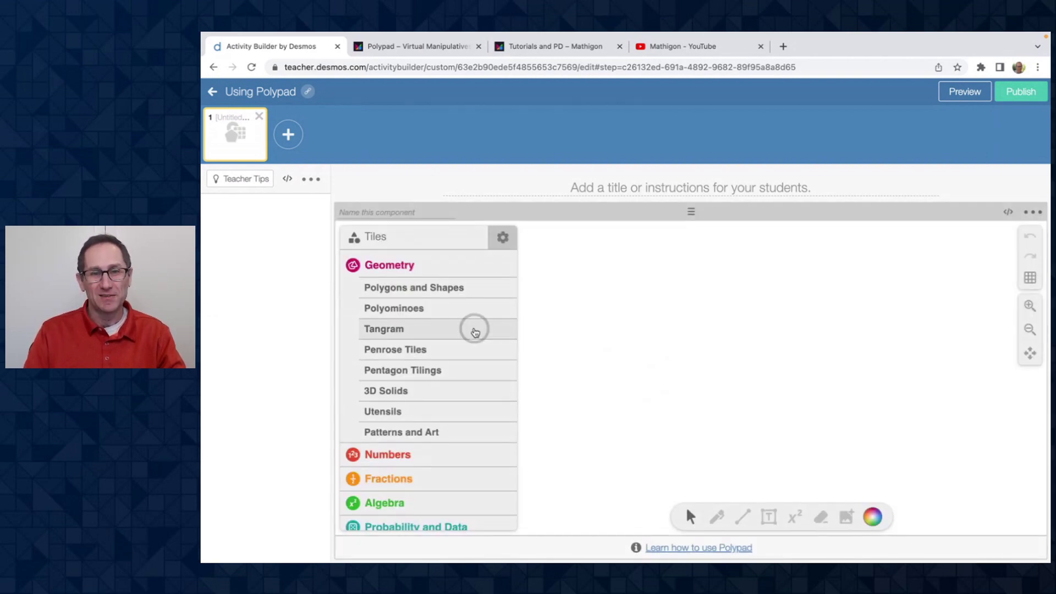
left_click(439, 267)
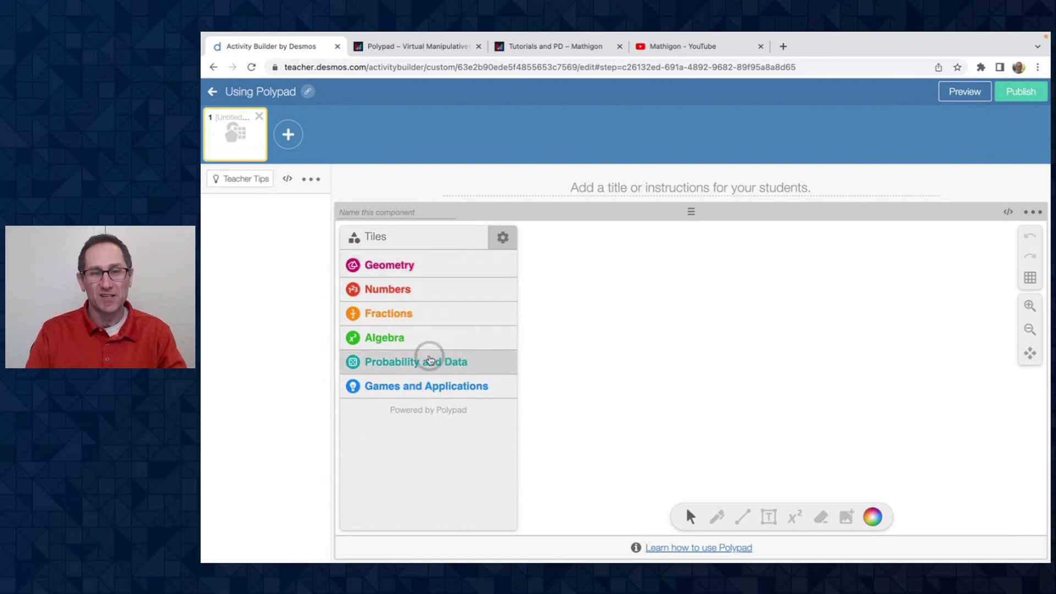
left_click(412, 340)
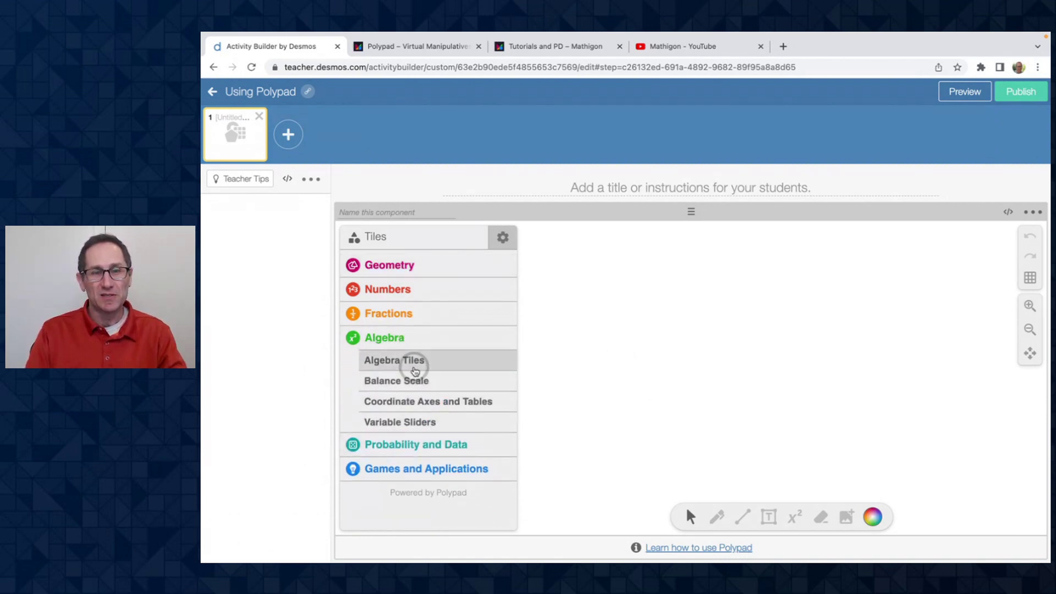
left_click(412, 363)
scroll(436, 412, "down", 3)
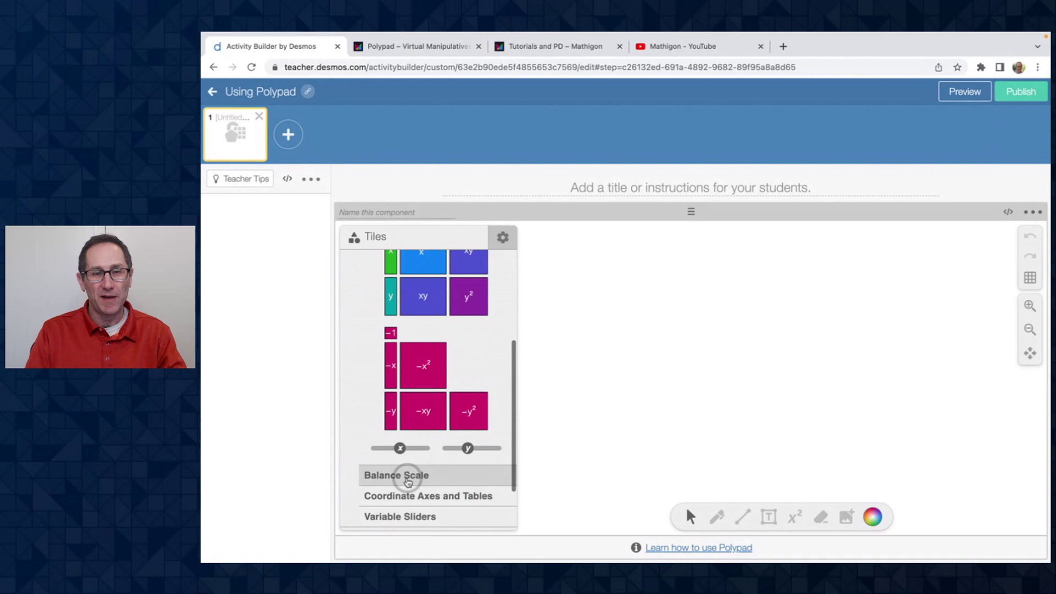
left_click(399, 478)
left_click(436, 397)
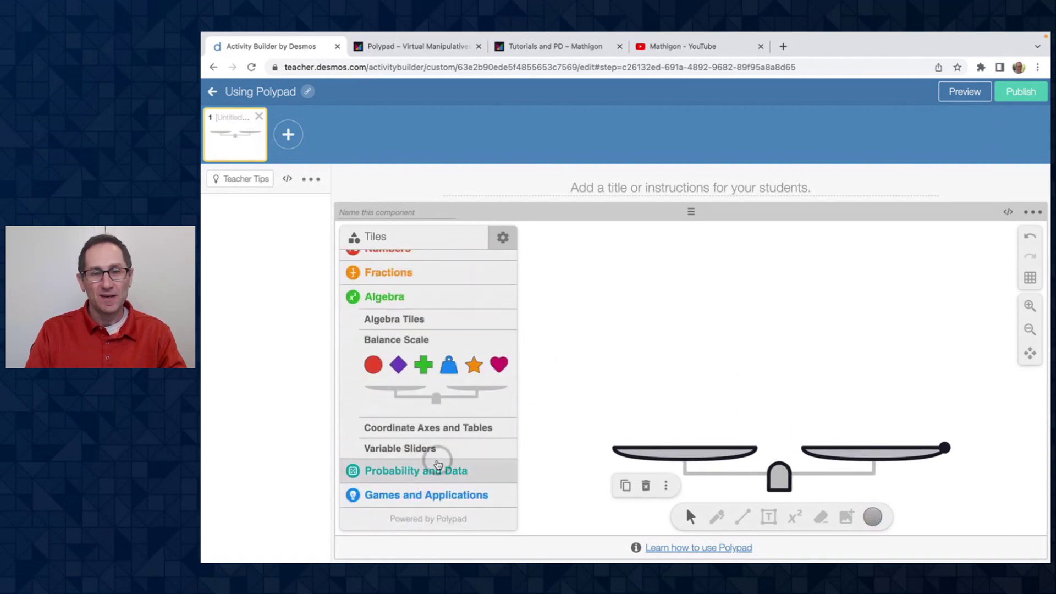
left_click(436, 466)
Place a row of eight dice on the canvas, roll them, and reposition the row
left_click(404, 388)
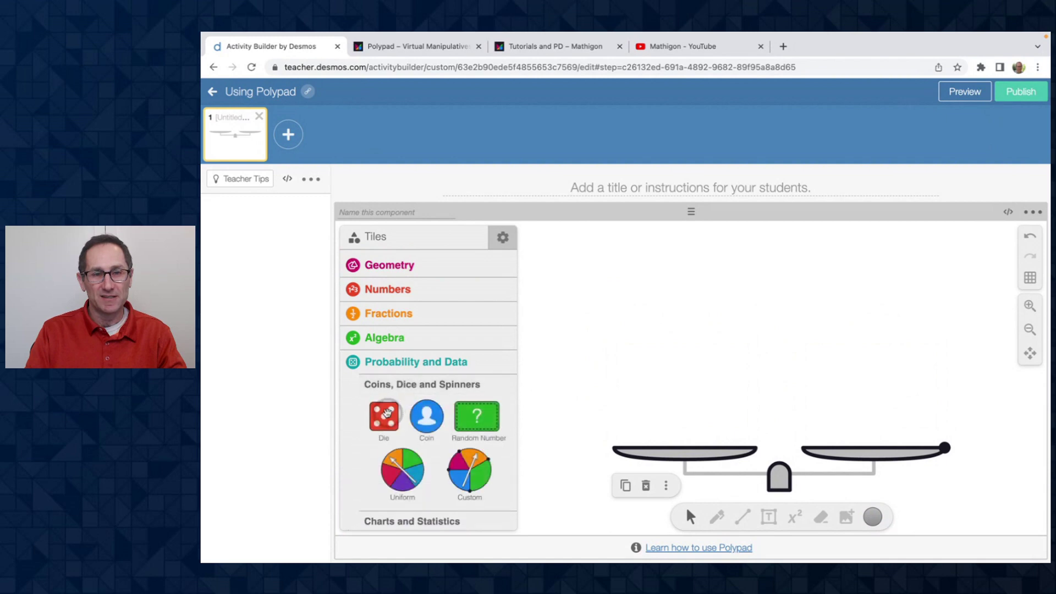
left_click_drag(426, 416, 645, 261)
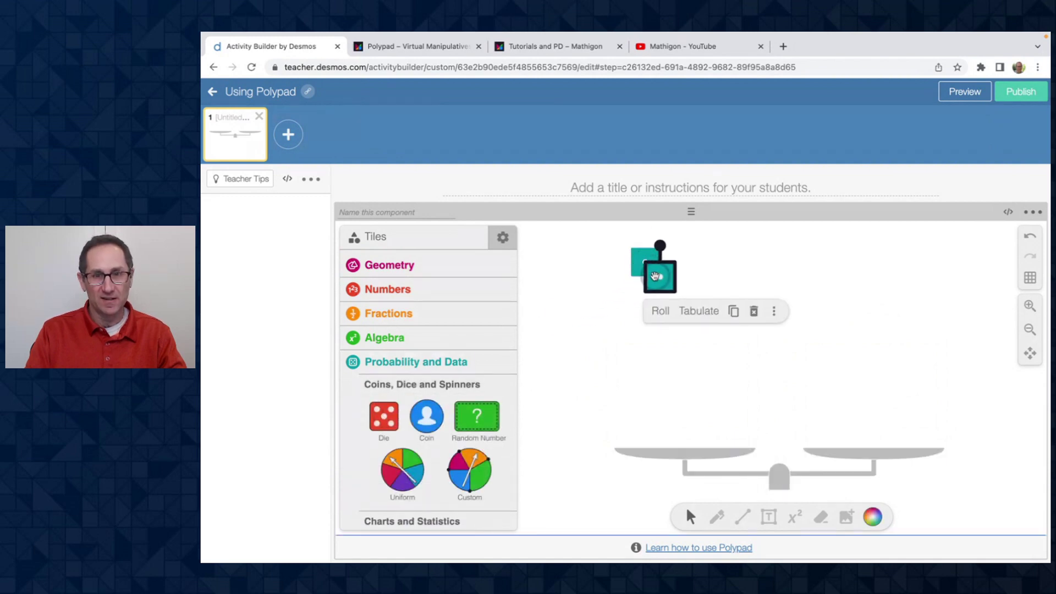
left_click(662, 262)
left_click(696, 276)
left_click_drag(696, 276, 740, 259)
left_click_drag(610, 255, 790, 274)
key("ctrl+d")
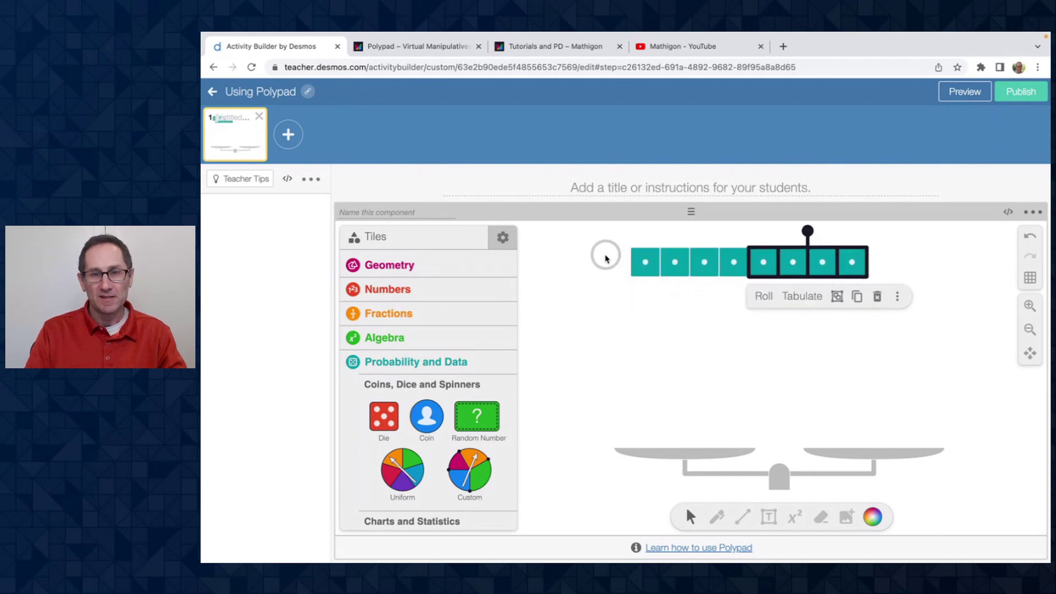
left_click_drag(603, 255, 885, 266)
left_click(646, 298)
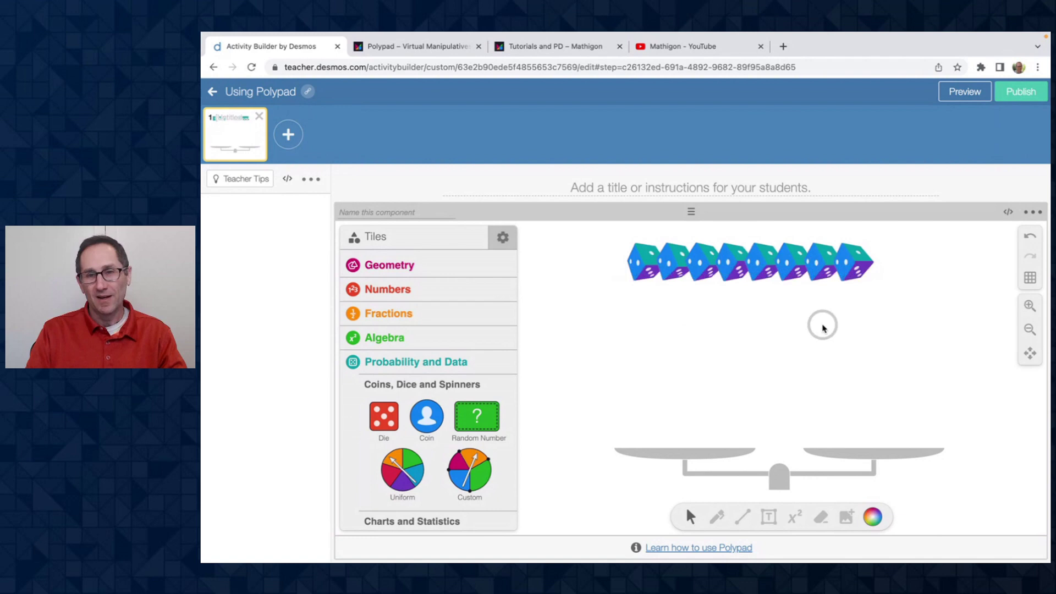
left_click(616, 292)
left_click(639, 262)
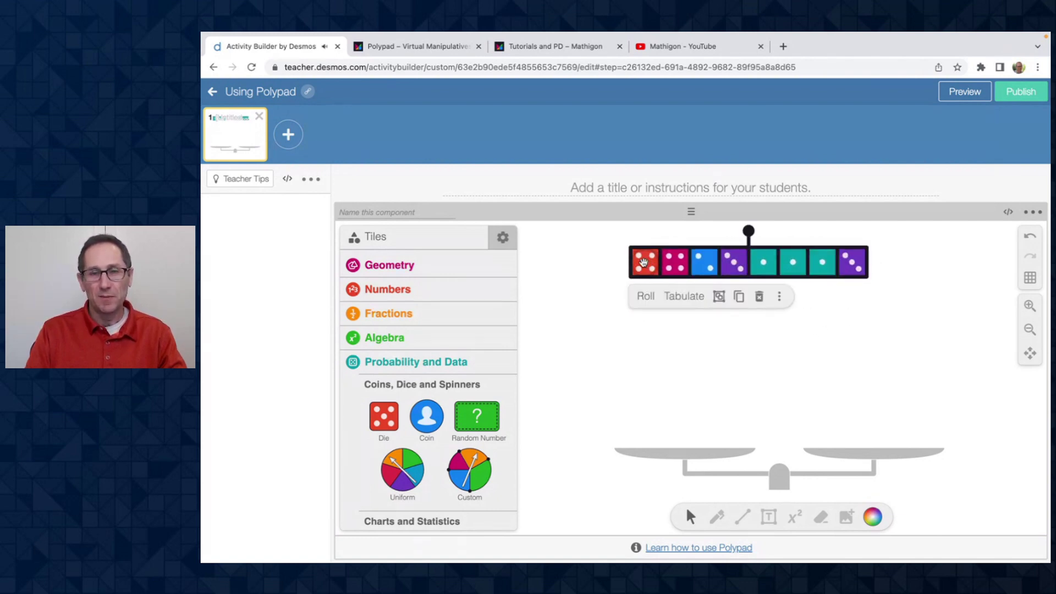
left_click_drag(640, 263, 660, 291)
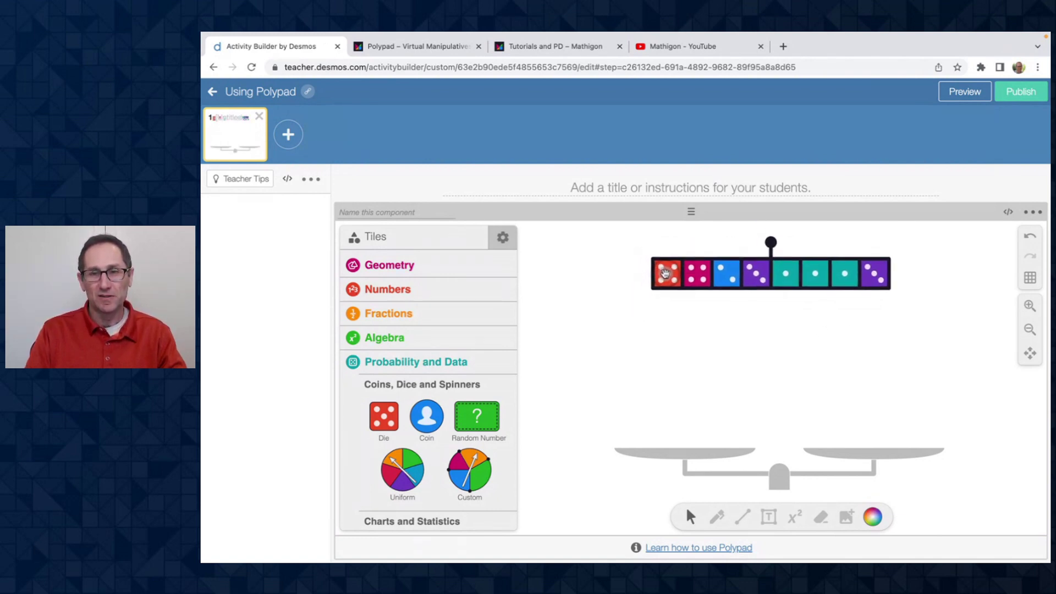
Add the text 'Roll the dice and balance the scale with the dice.' above the dice
left_click(1030, 328)
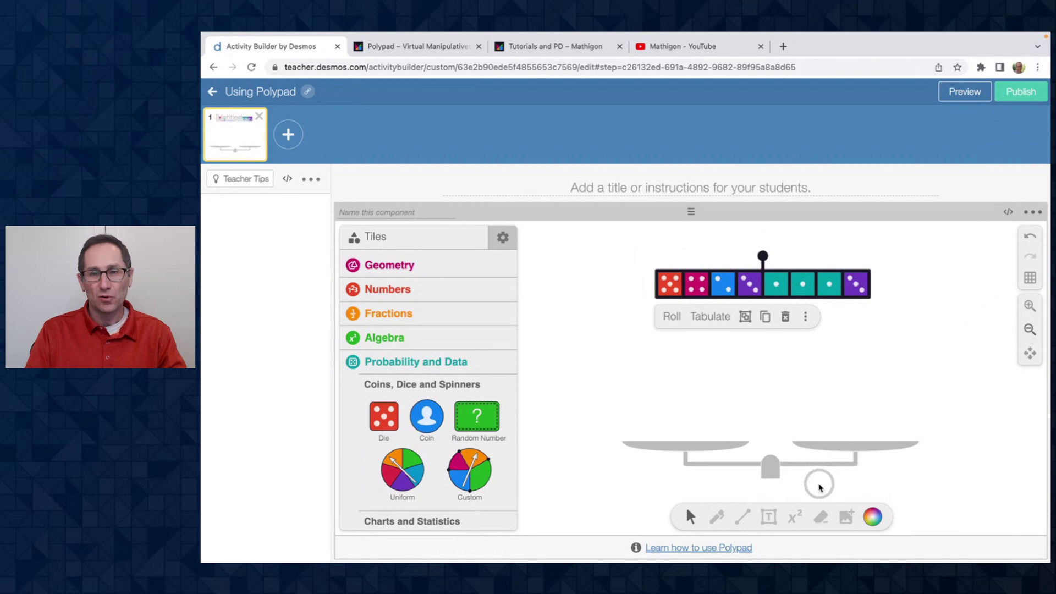
left_click(768, 517)
left_click(645, 240)
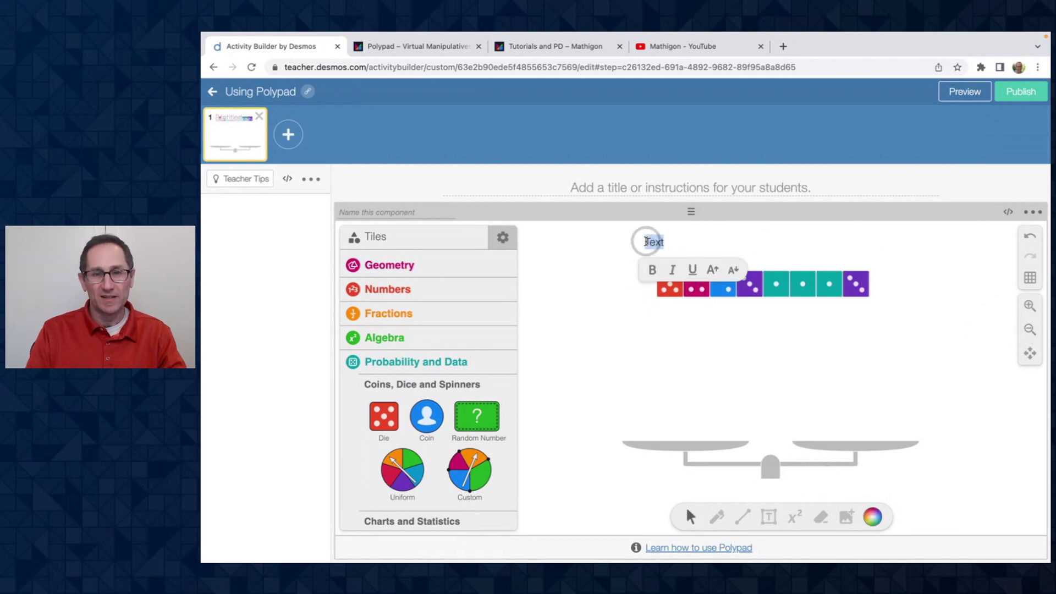
type("Roll the dice and balance the scale with the dice.")
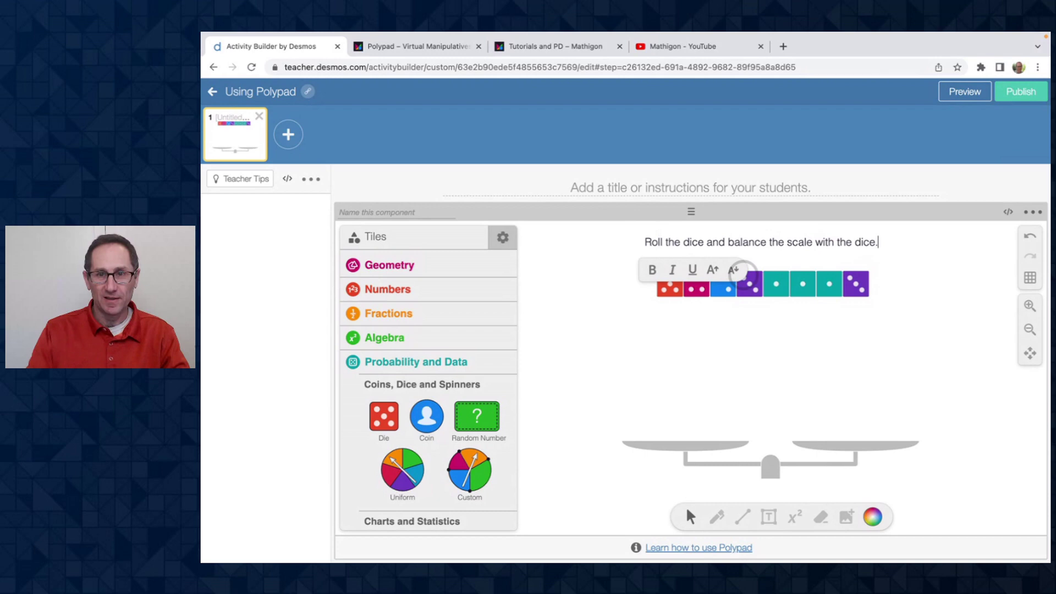
Roll all eight dice to new values
left_click_drag(636, 269, 860, 302)
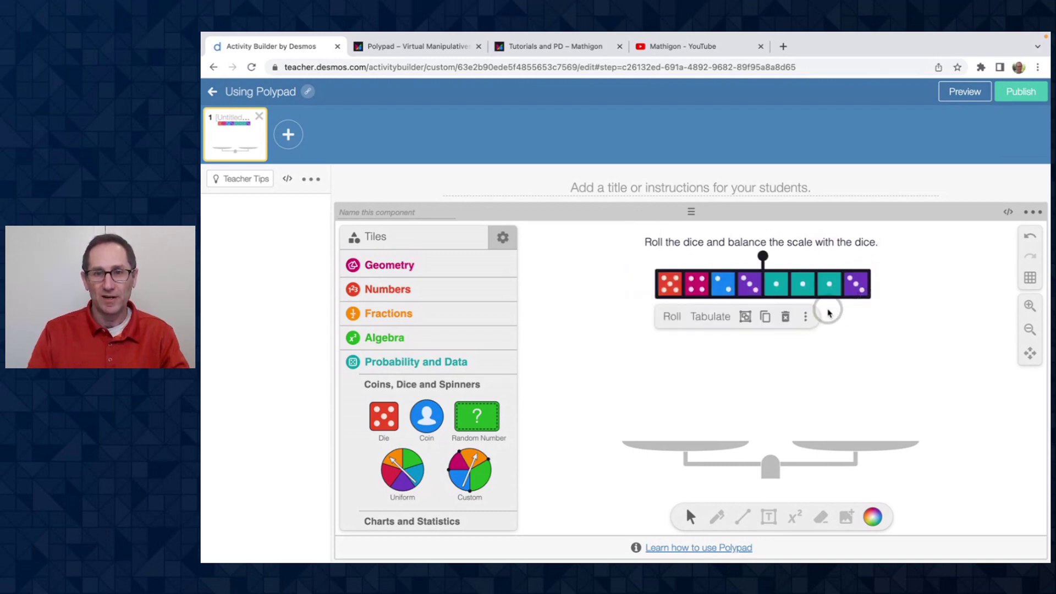
left_click(673, 315)
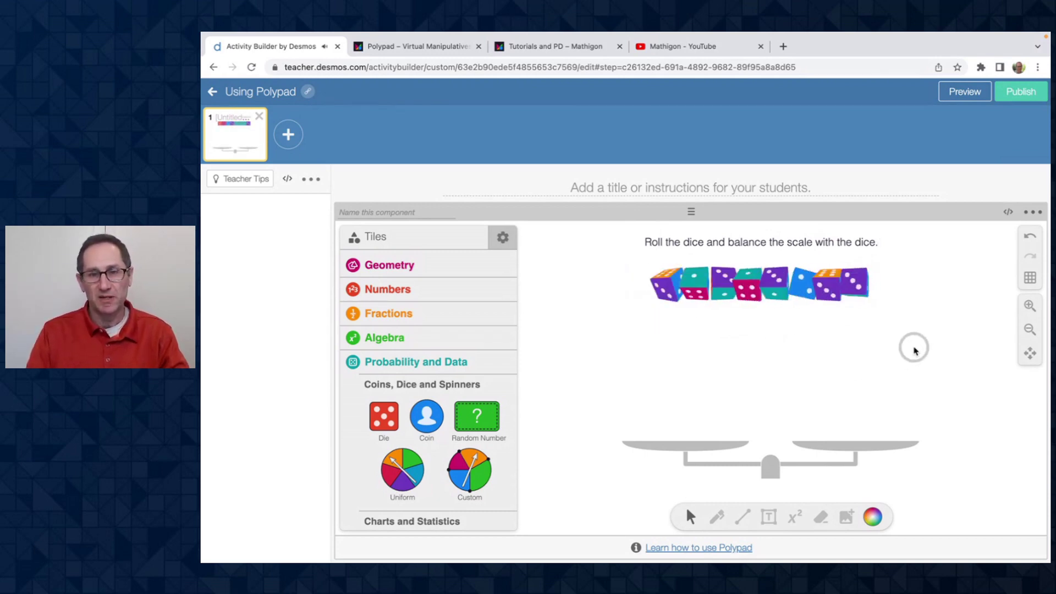
left_click(553, 308)
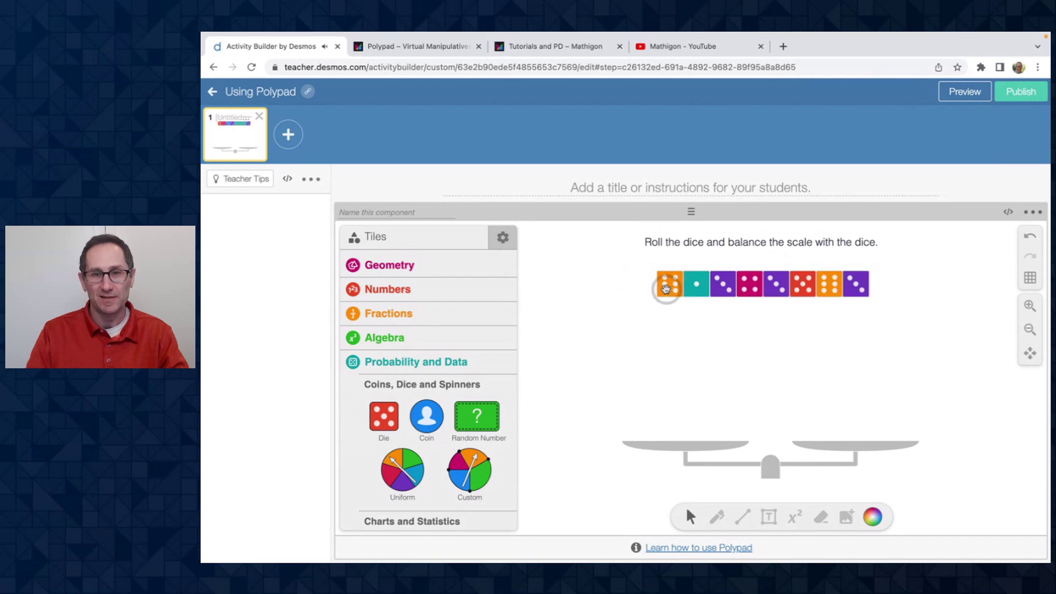
Distribute the dice across the left and right pans to try balancing the scale
left_click_drag(665, 289, 681, 417)
left_click_drag(829, 284, 857, 421)
left_click_drag(724, 284, 724, 421)
left_click_drag(775, 284, 886, 395)
left_click_drag(802, 286, 649, 406)
left_click(746, 287)
left_click_drag(748, 286, 907, 368)
left_click(935, 310)
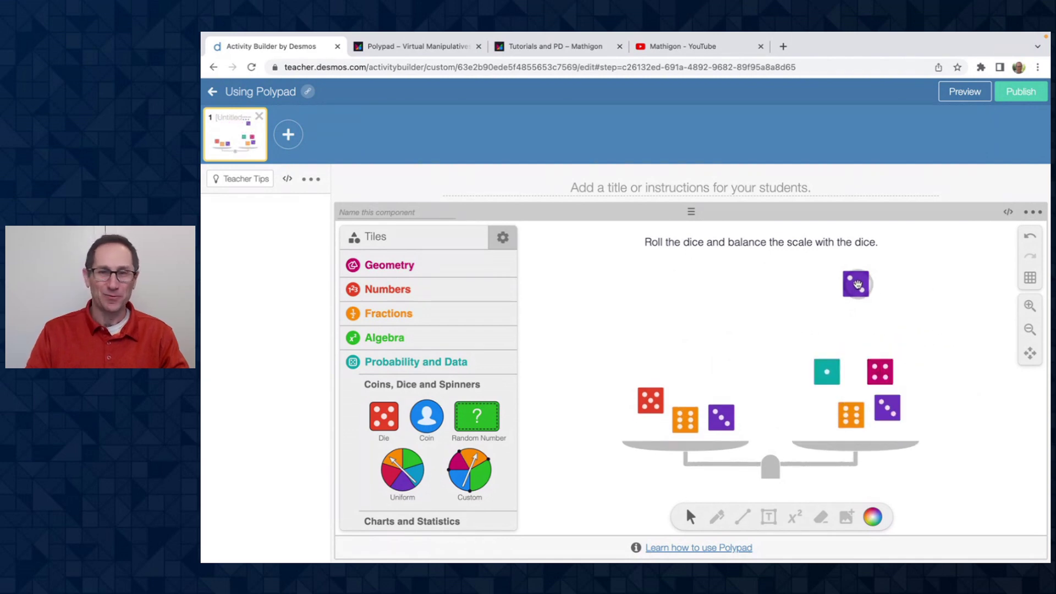
Undo the moves so the dice return to one row above the scale
left_click(810, 364)
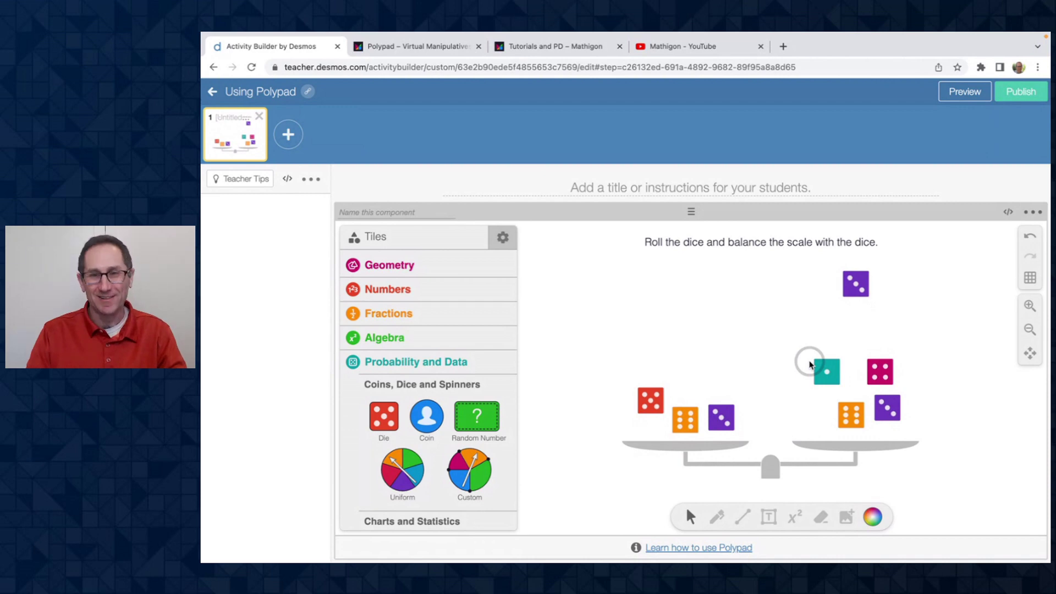
key("ctrl+z")
key("ctrl+z")
key("ctrl+z")
key("ctrl+z")
key("ctrl+z")
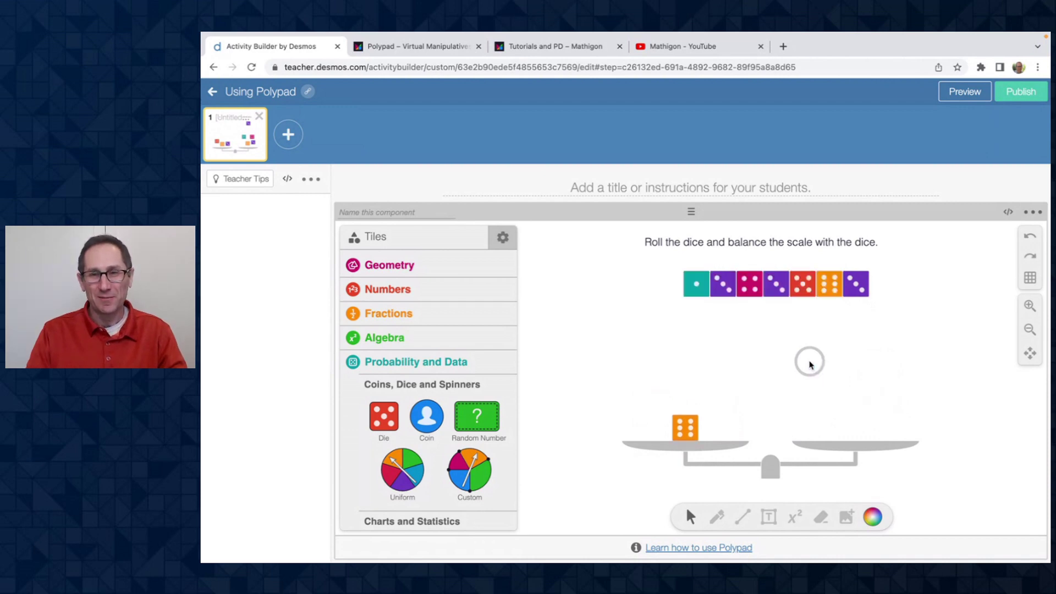
key("ctrl+z")
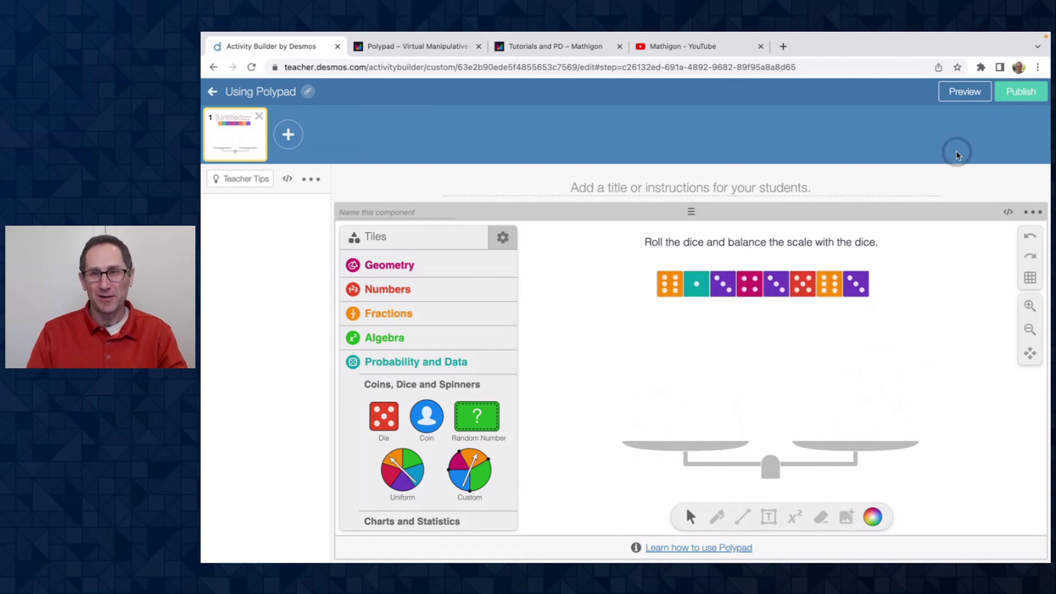
left_click(963, 92)
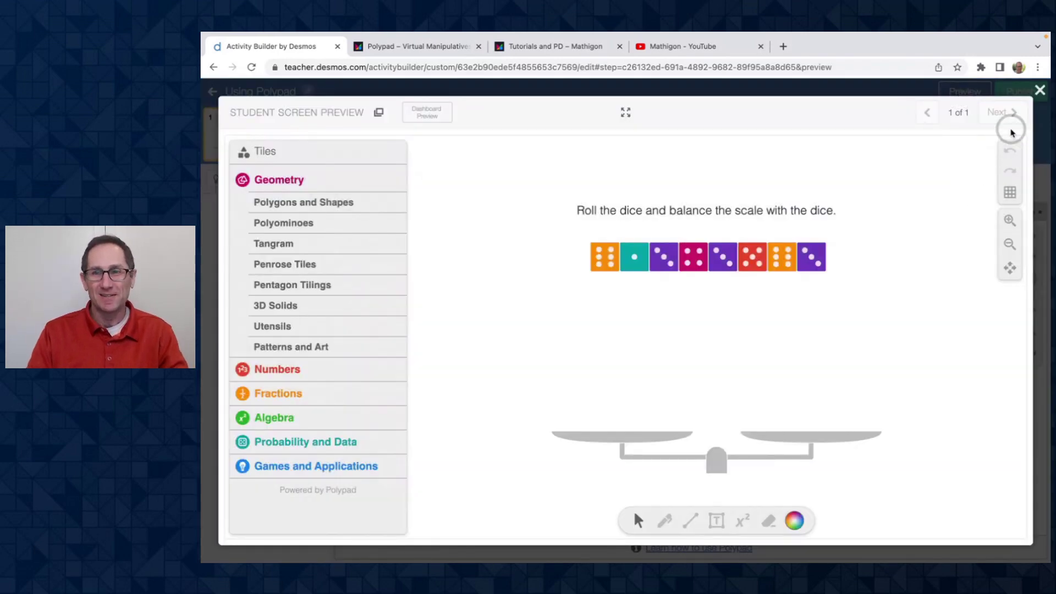
left_click(1039, 91)
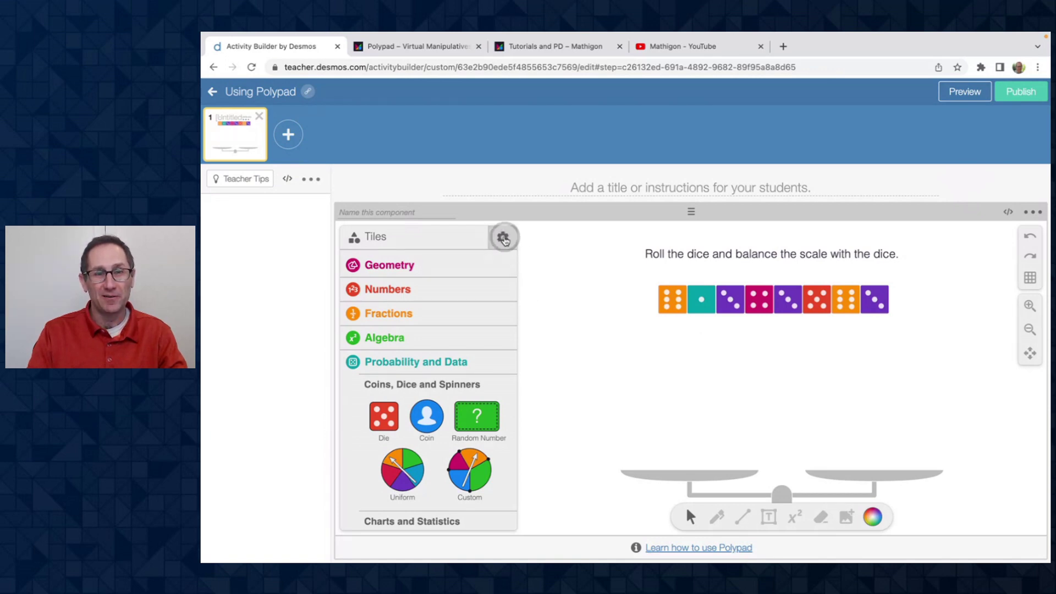
Look through the Polypad settings panel
left_click(504, 239)
scroll(449, 327, "down", 3)
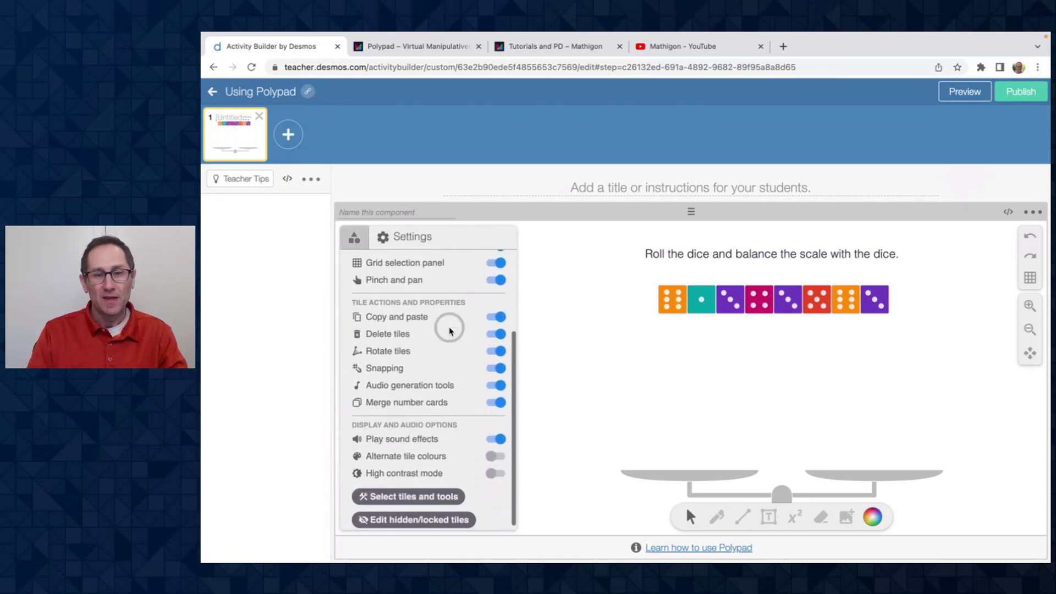
scroll(448, 330, "up", 3)
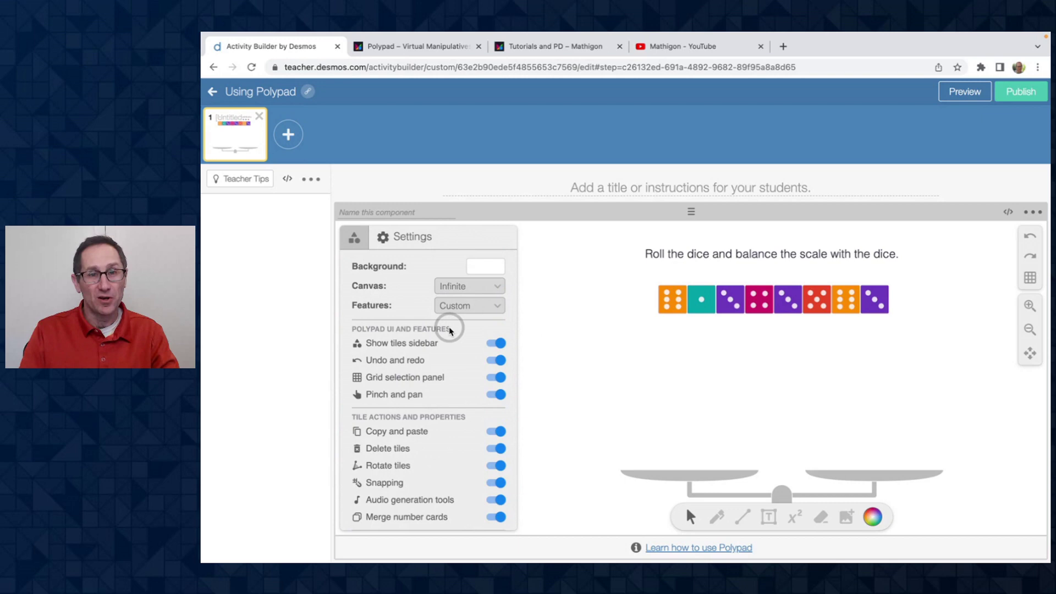
scroll(429, 290, "down", 3)
scroll(456, 278, "up", 3)
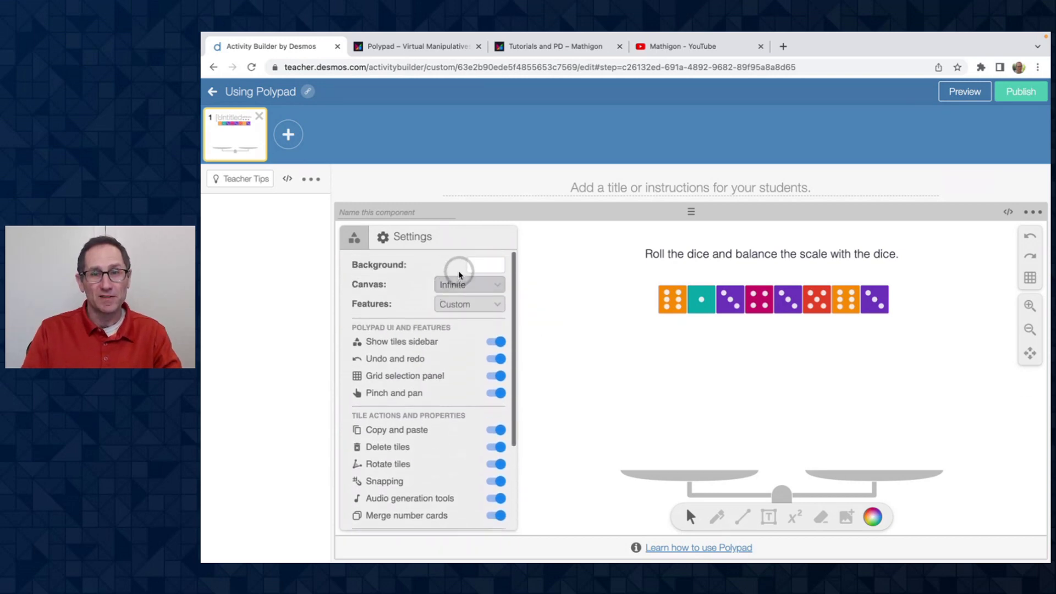
Return to the tile list and preview the dice screen as a student, then close it
left_click(354, 237)
left_click(958, 99)
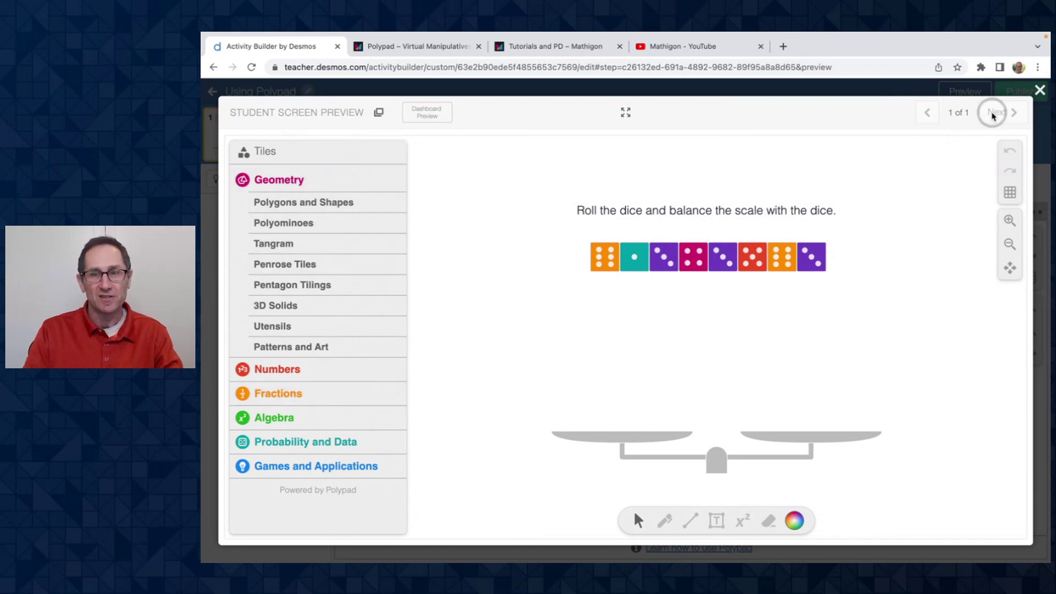
left_click(1040, 90)
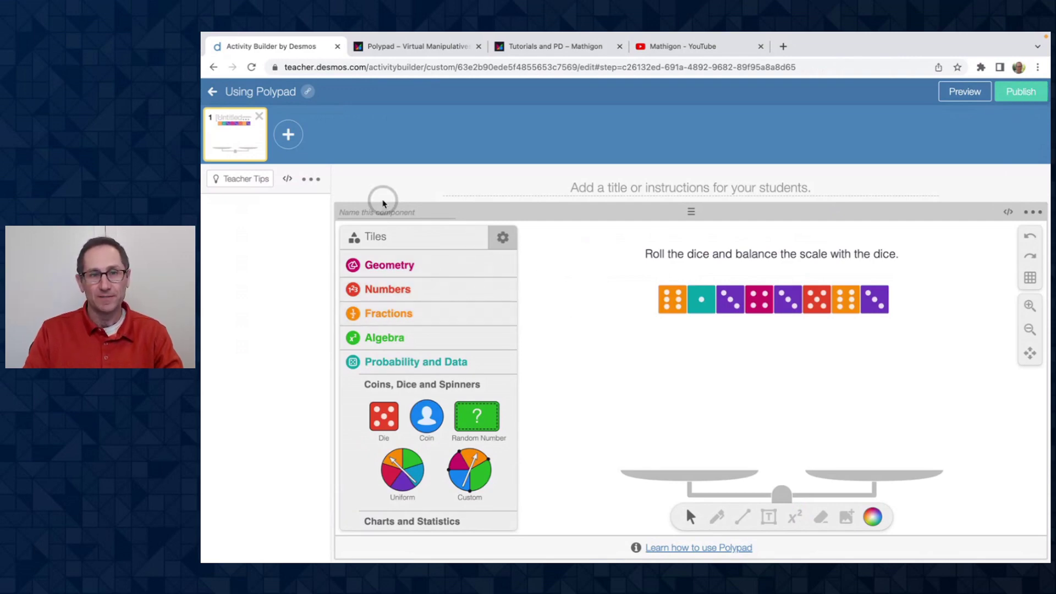
Add screen 2 with an empty Polypad, then switch to the Mathigon Polypad browser tab
left_click(288, 138)
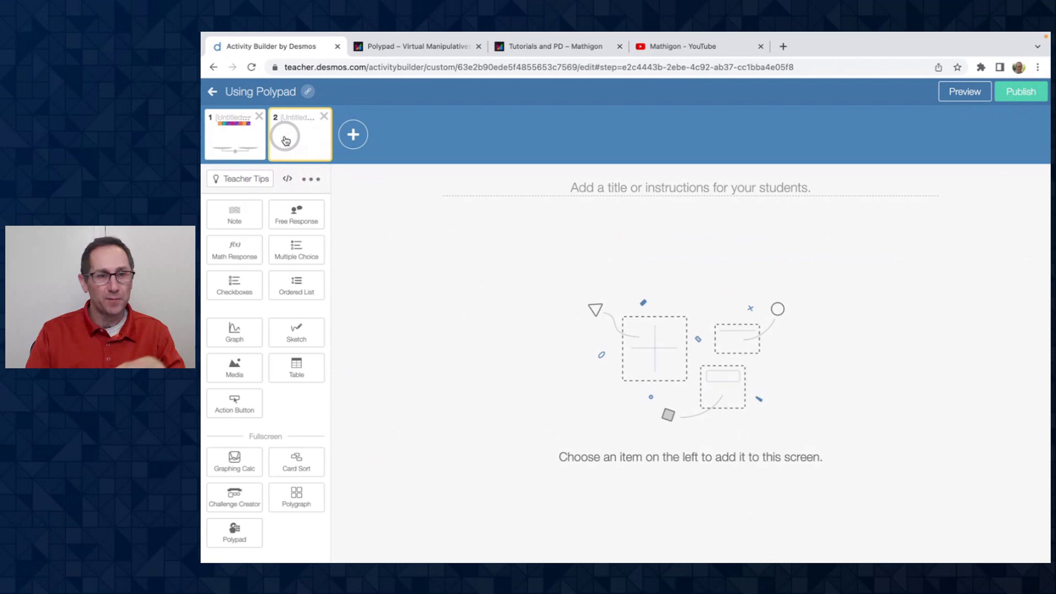
left_click(235, 529)
left_click(538, 372)
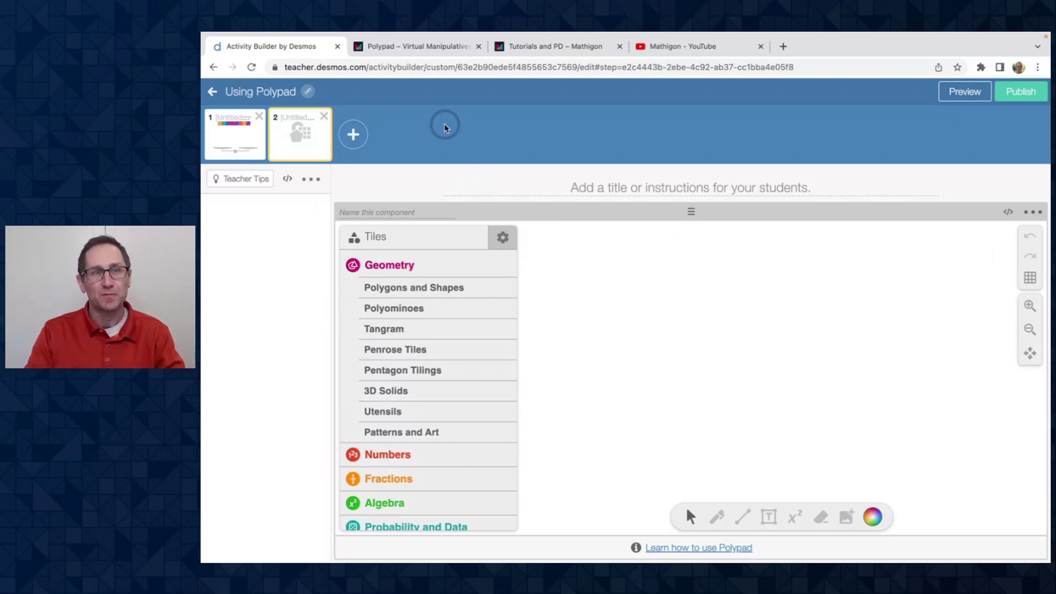
left_click(415, 45)
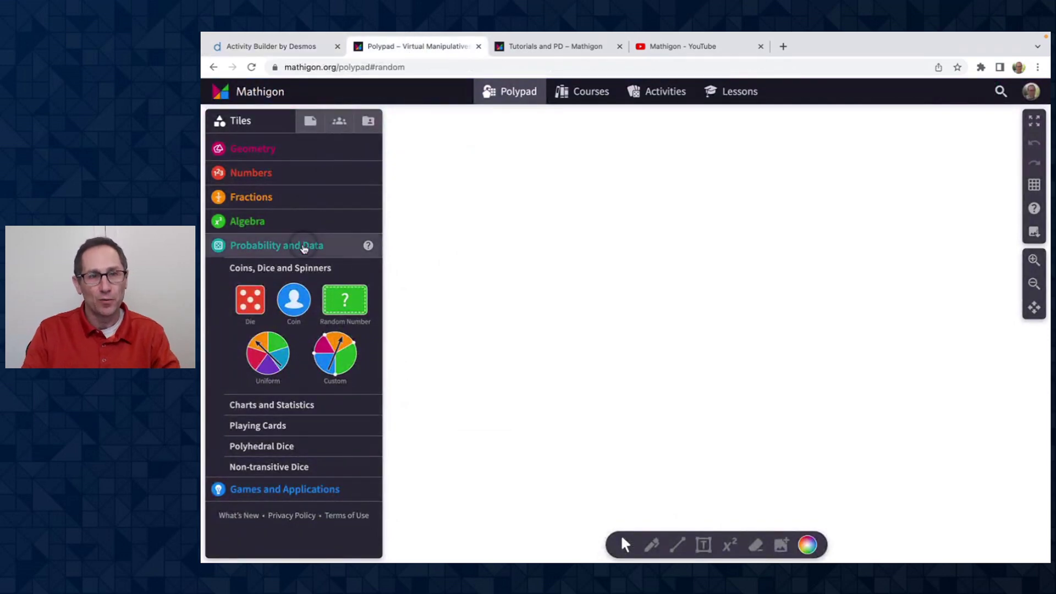
Show the Library's Examples › Geometry folder, listing pads like Pattern Blocks and Tangram
left_click(256, 148)
scroll(275, 214, "down", 5)
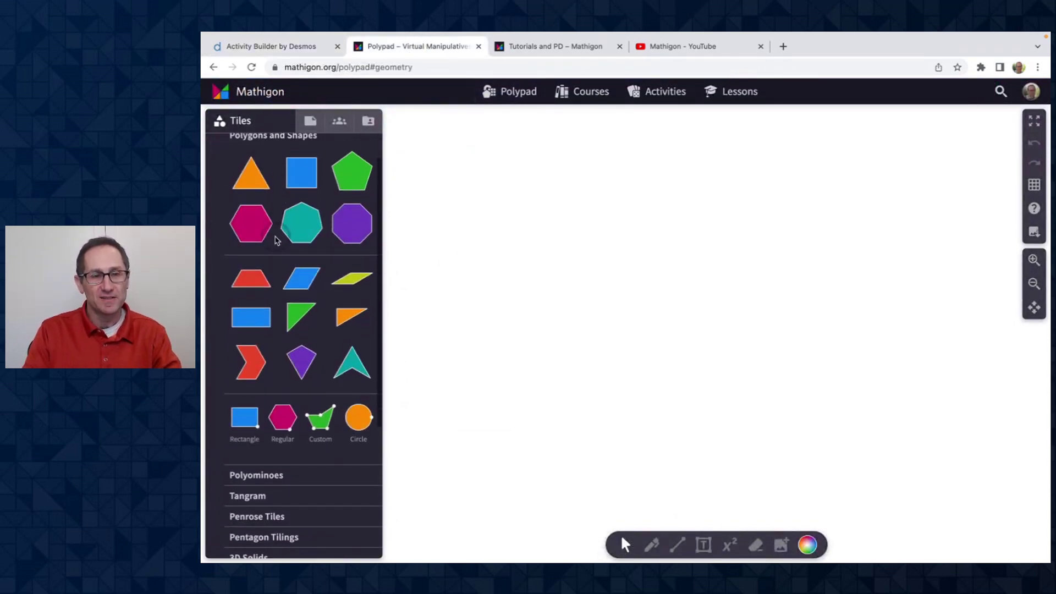
scroll(277, 217, "up", 5)
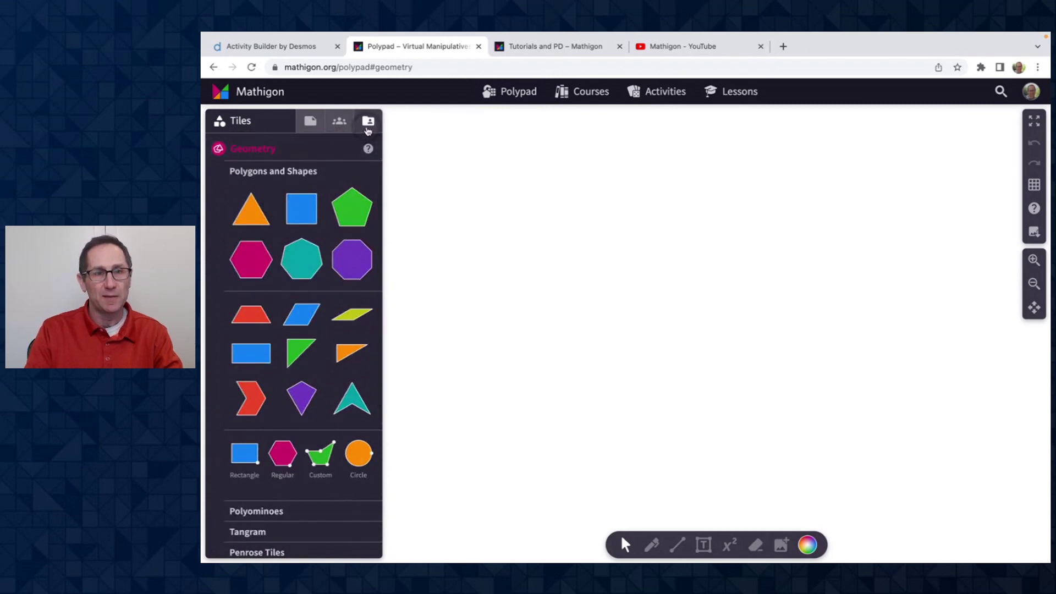
left_click(368, 119)
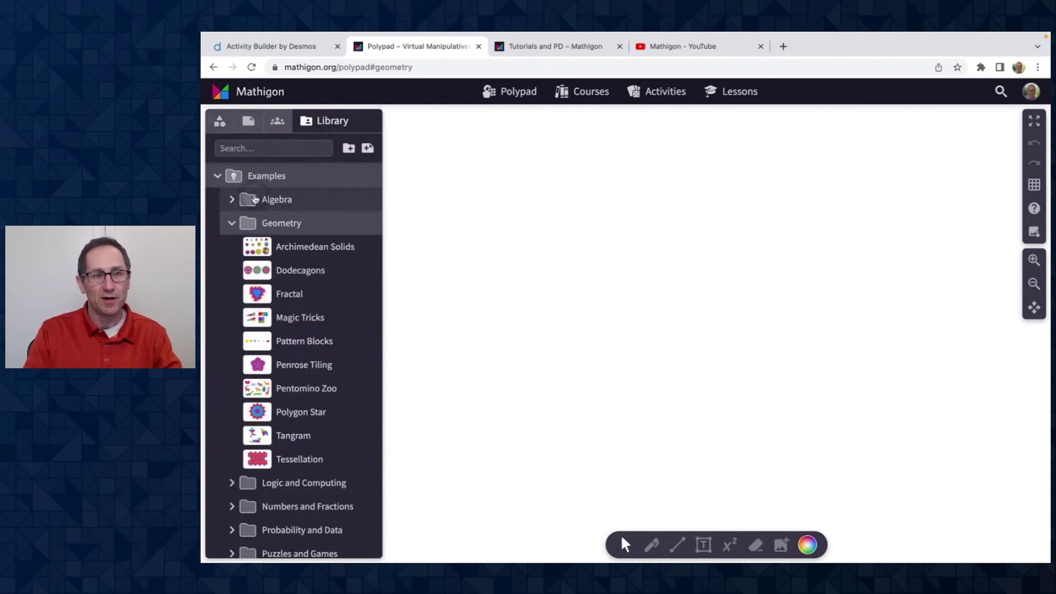
left_click(219, 176)
scroll(257, 229, "down", 7)
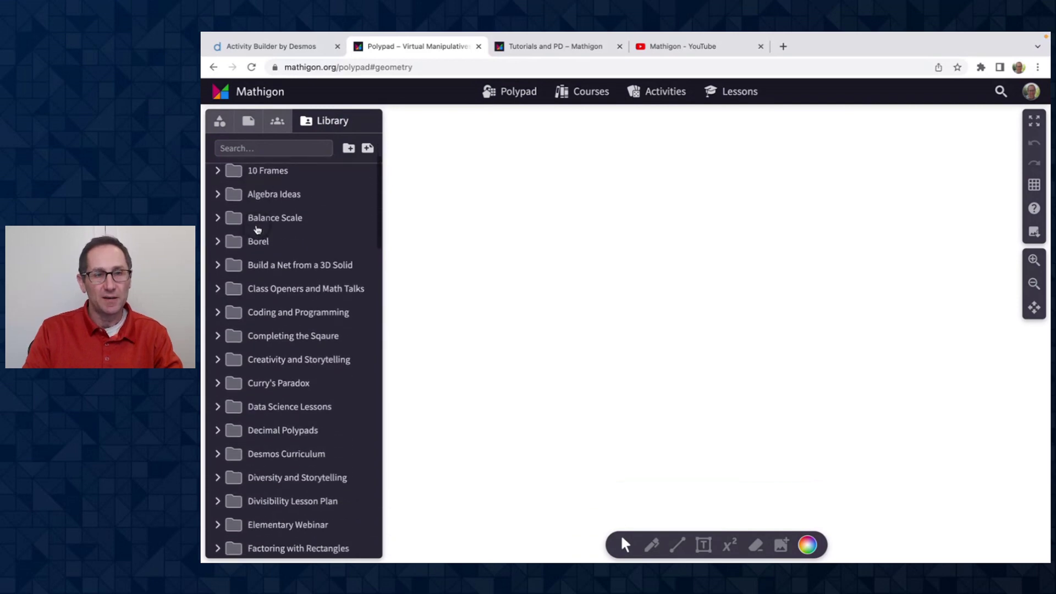
scroll(257, 229, "down", 4)
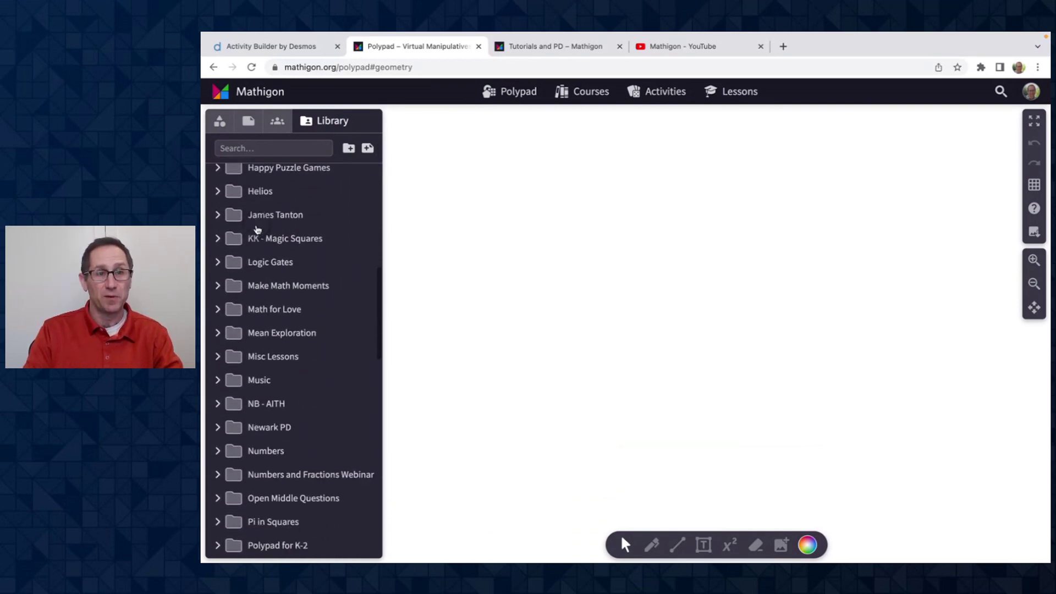
scroll(256, 228, "up", 11)
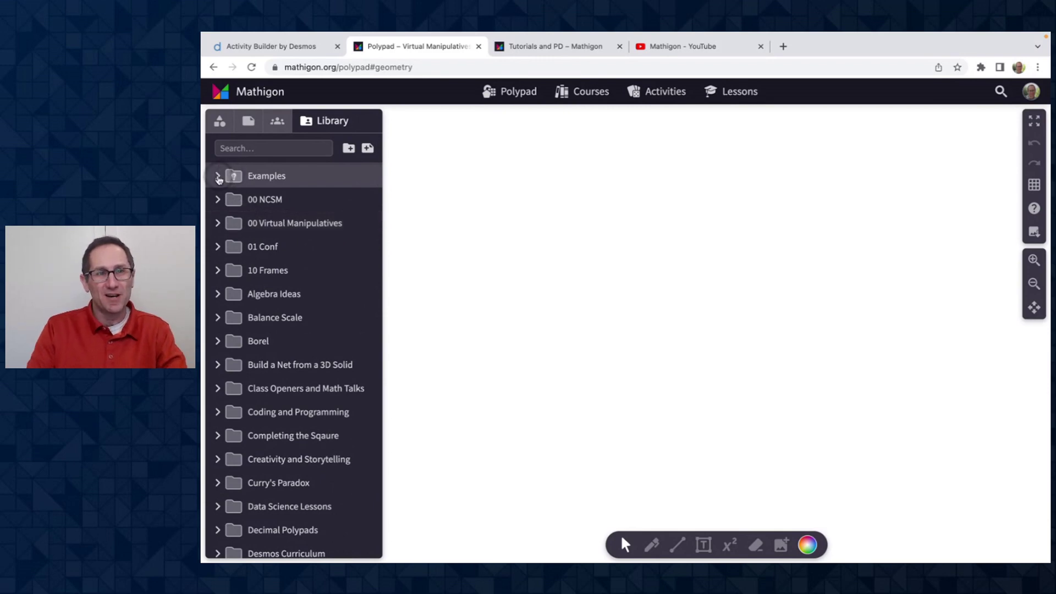
left_click(217, 177)
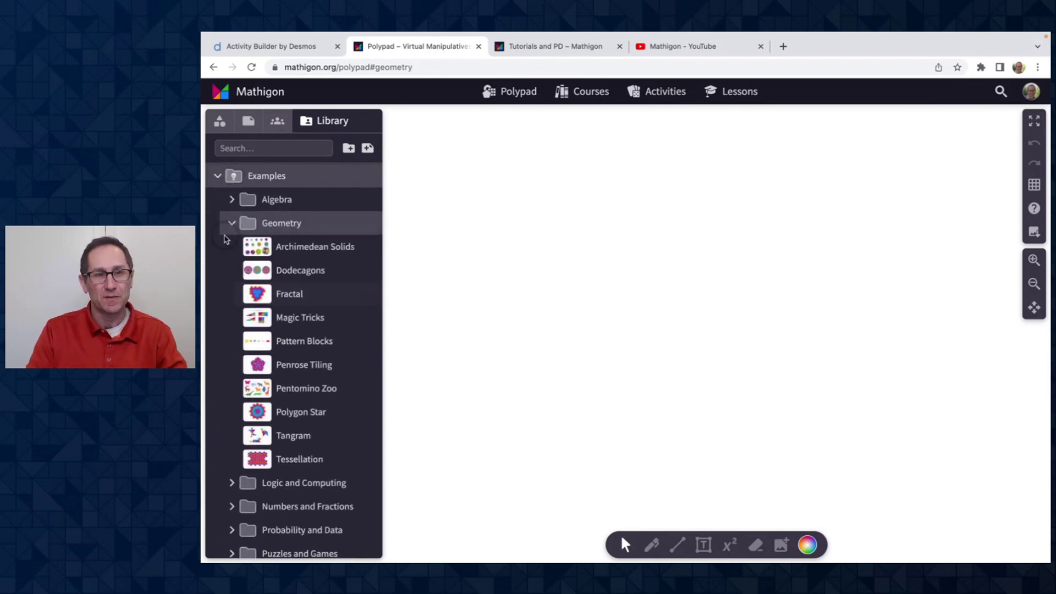
left_click(228, 223)
left_click(229, 223)
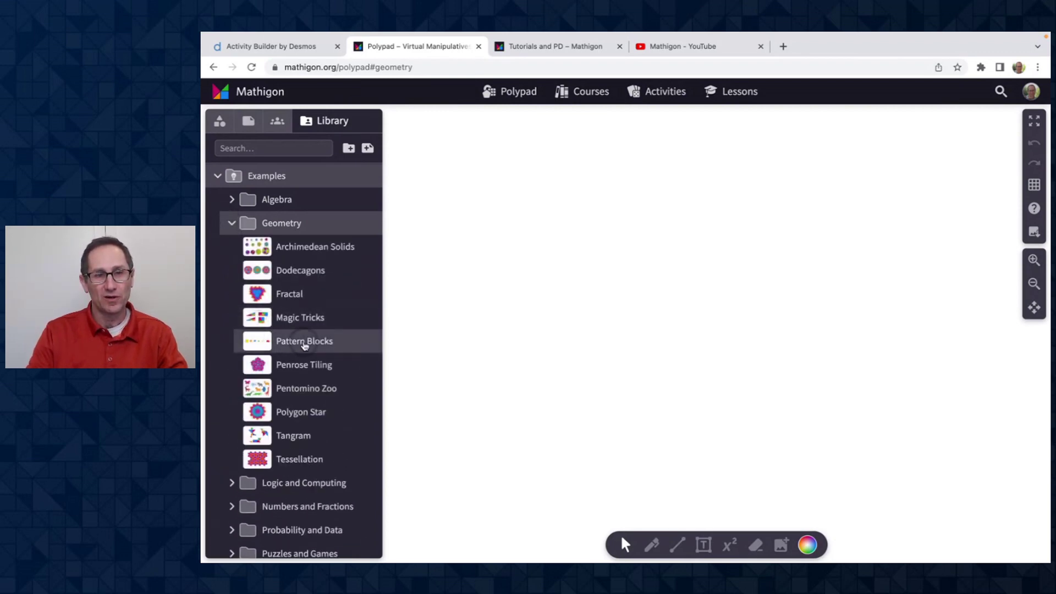
Open the Pattern Blocks example and select its URL to copy
left_click(304, 343)
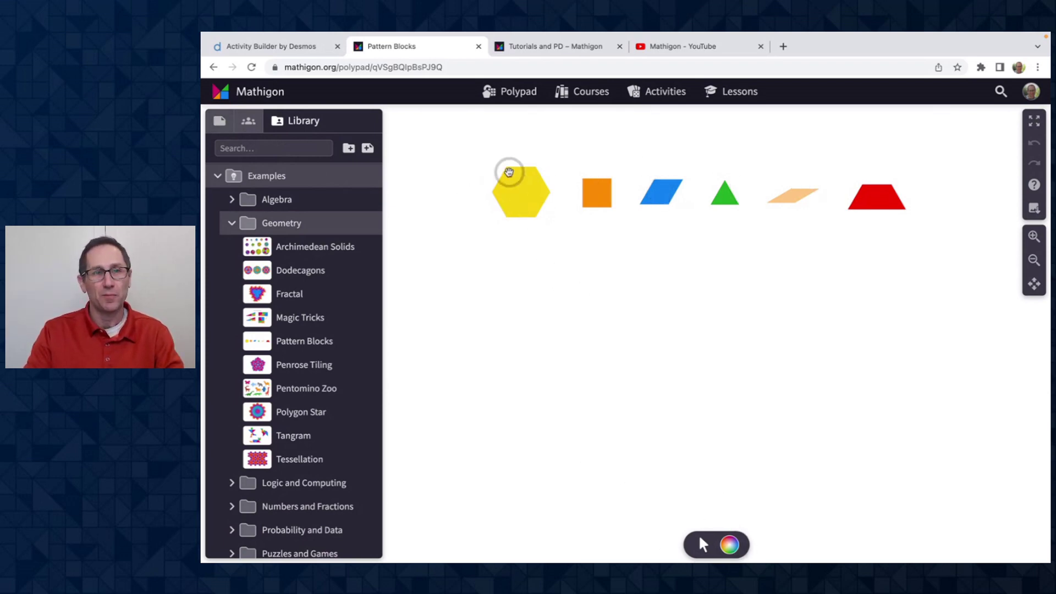
left_click(440, 67)
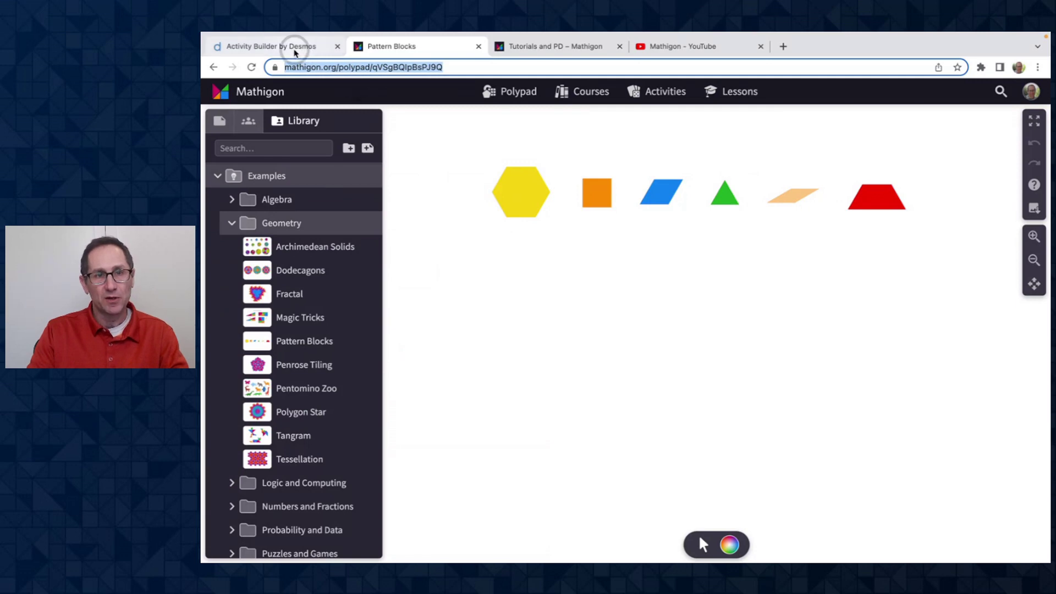
Paste the Pattern Blocks link into screen 2's empty Polypad to import the six shapes
left_click(295, 49)
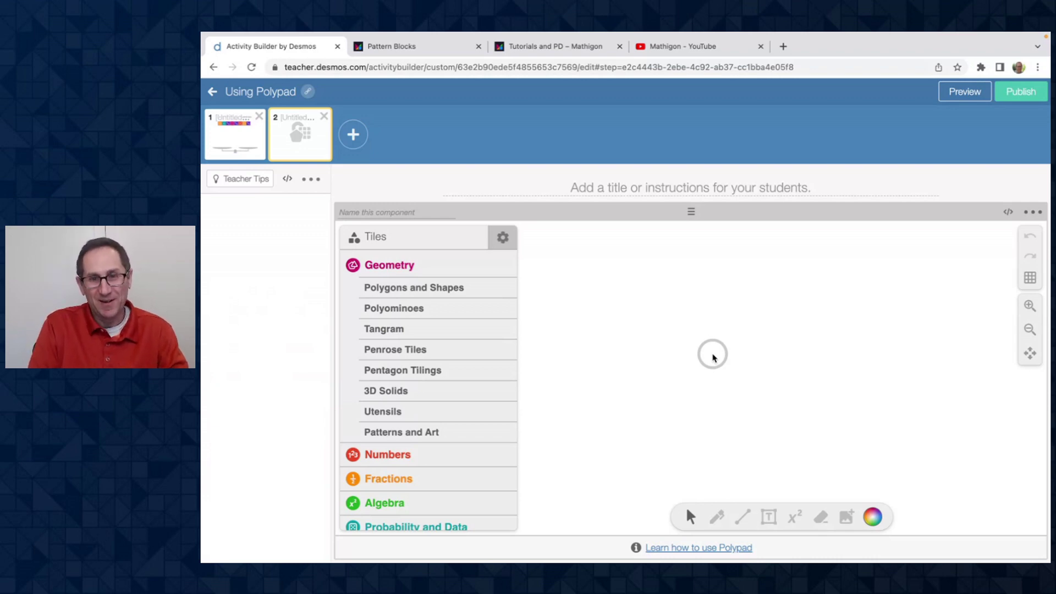
key("super+v")
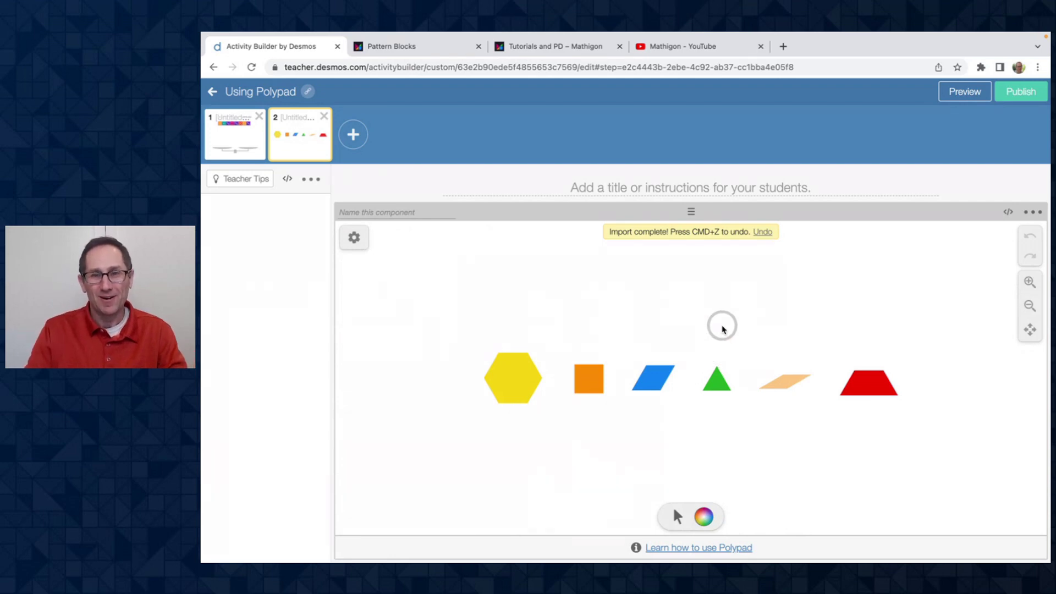
scroll(721, 325, "down", 3)
Preview screen 2 as a student, building a shape from a copied hexagon, green triangle and red trapezoid
left_click(950, 96)
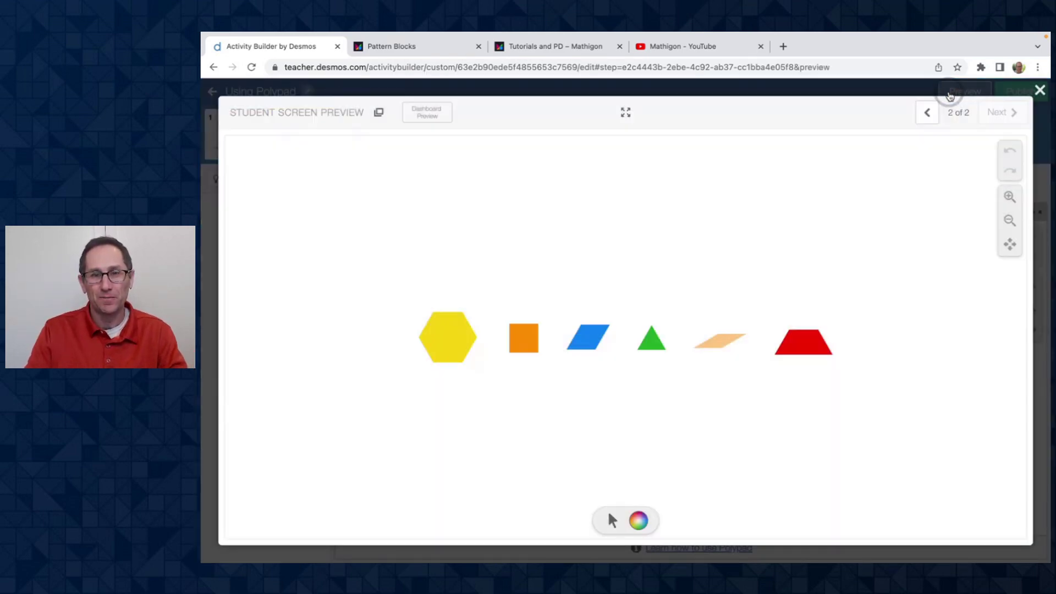
scroll(525, 350, "down", 4)
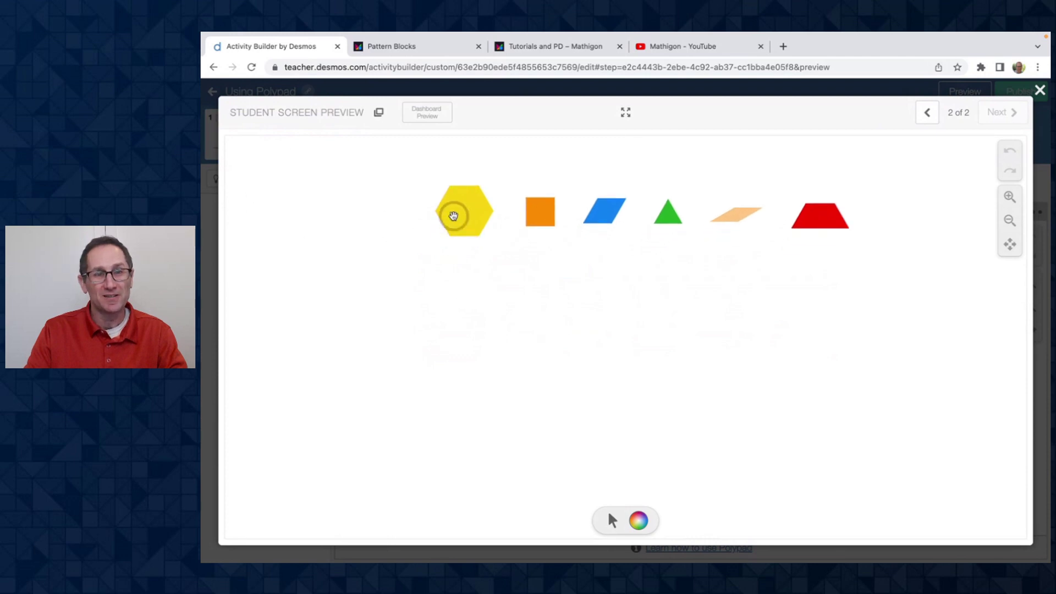
left_click(454, 214)
left_click(445, 255)
left_click_drag(476, 231, 534, 294)
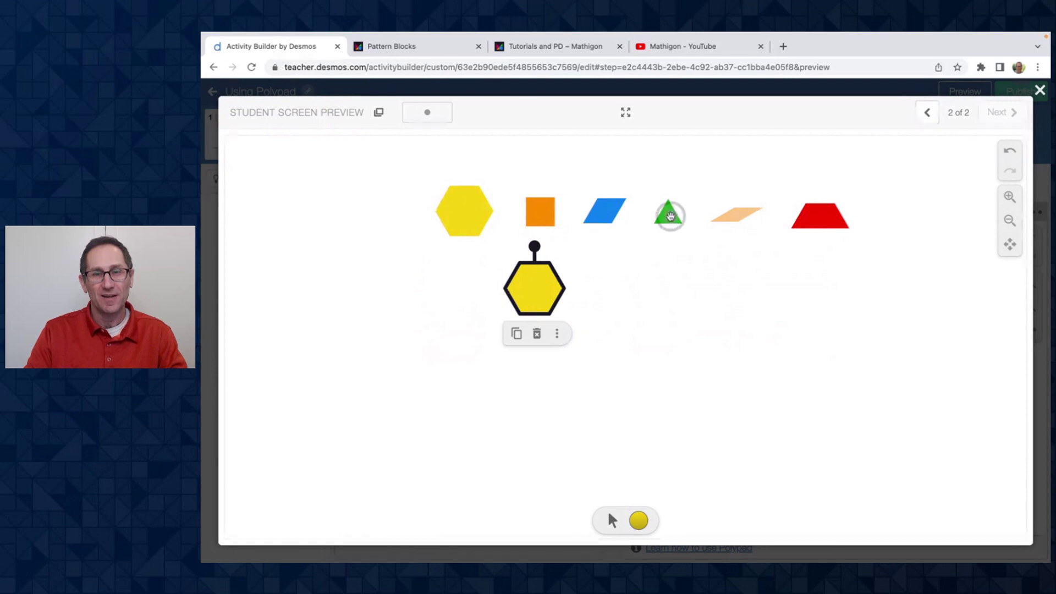
left_click_drag(668, 216, 562, 306)
left_click_drag(665, 219, 564, 284)
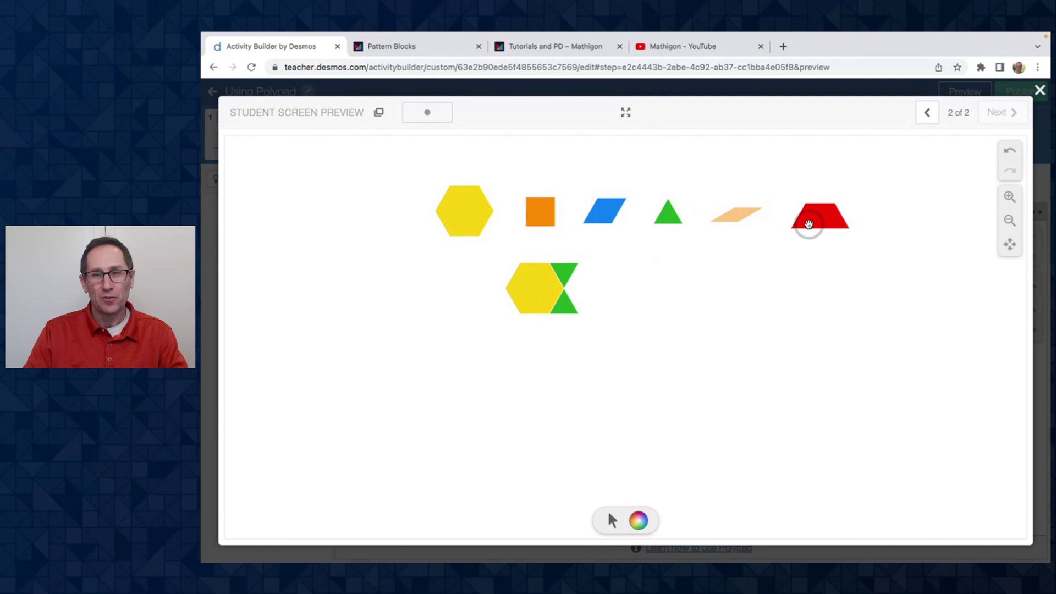
left_click_drag(808, 219, 579, 282)
left_click(722, 269)
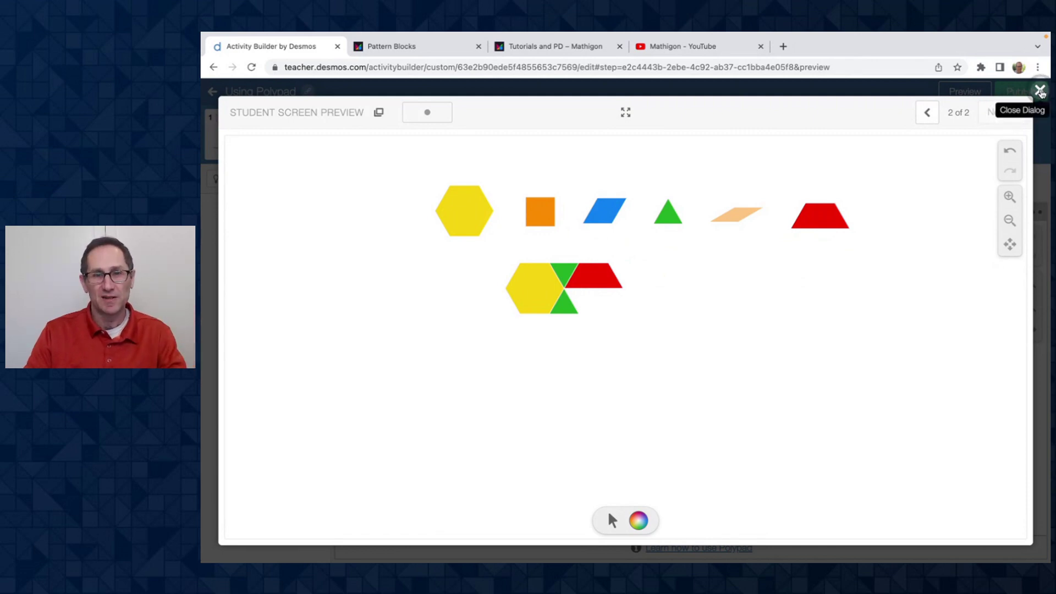
Exit the student preview, check the Polypad settings briefly, and return to Pattern Blocks
left_click(1037, 90)
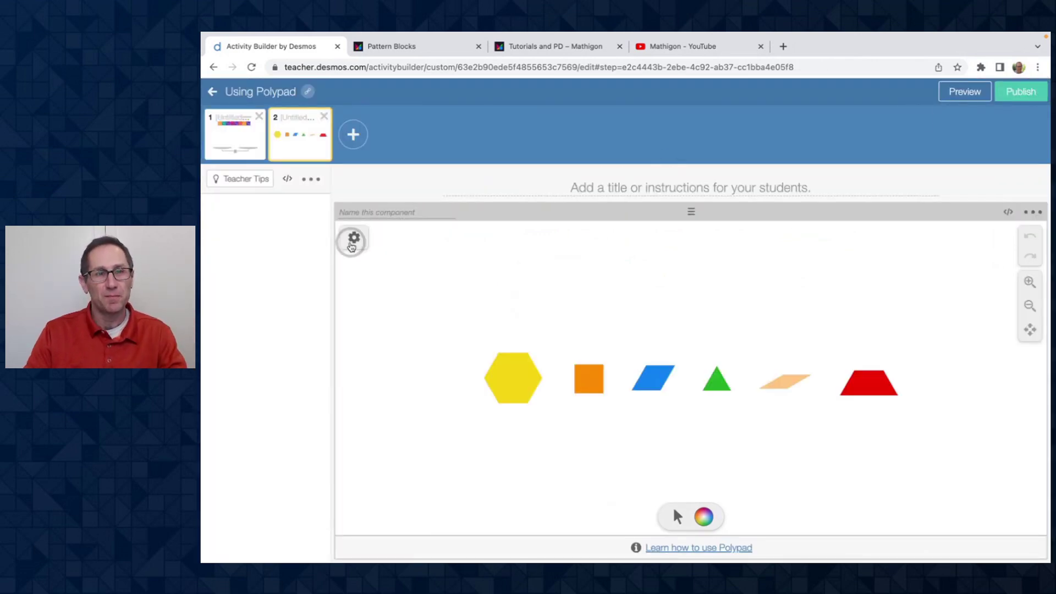
left_click(354, 238)
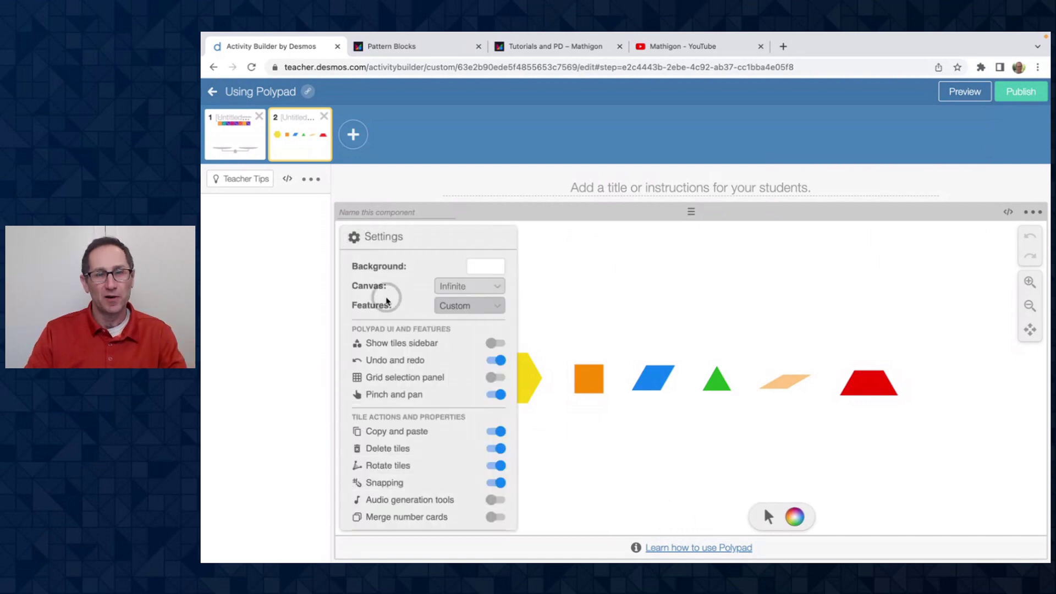
left_click(388, 235)
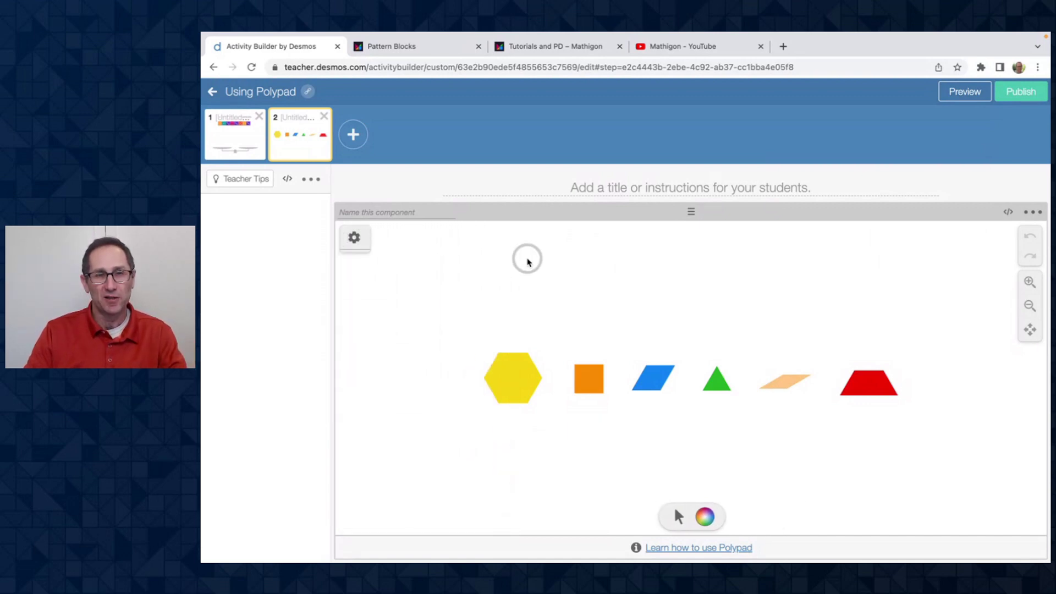
left_click(419, 46)
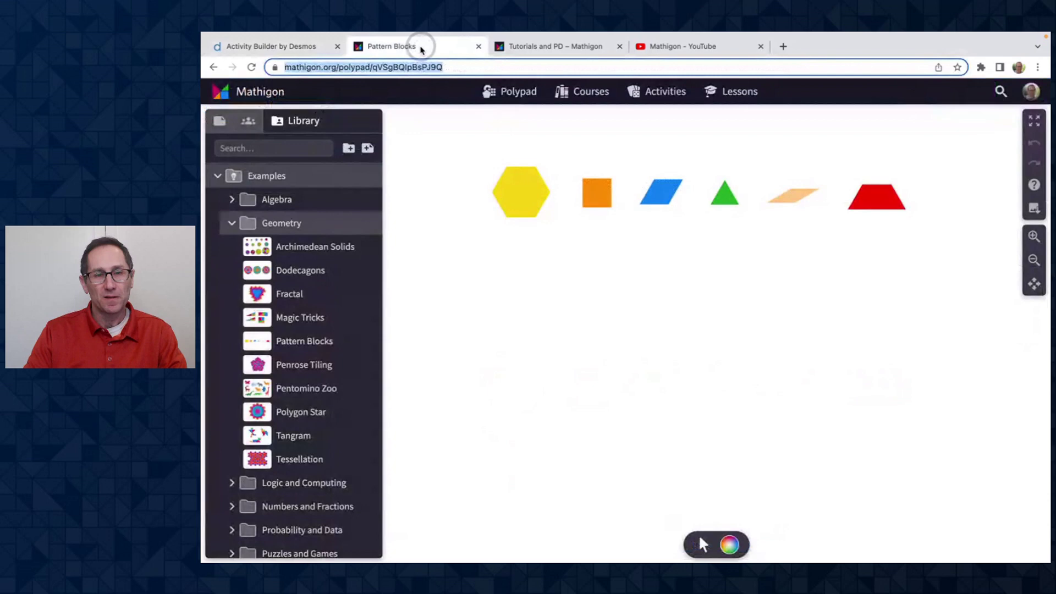
Browse Mathigon's puzzles and activities page down to the Class Openers and Math Talks card and open it
left_click(525, 225)
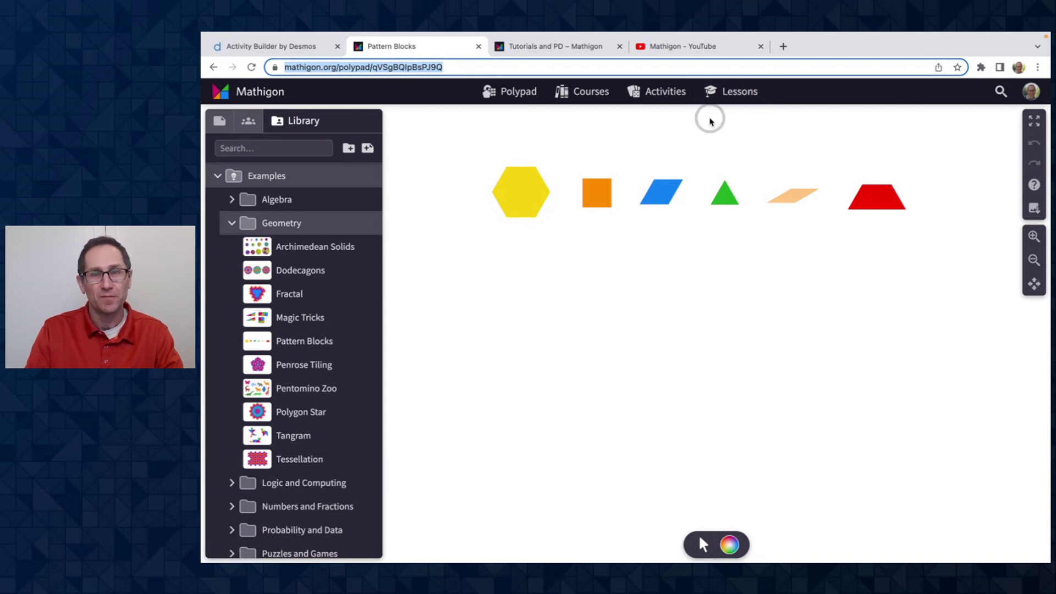
left_click(741, 92)
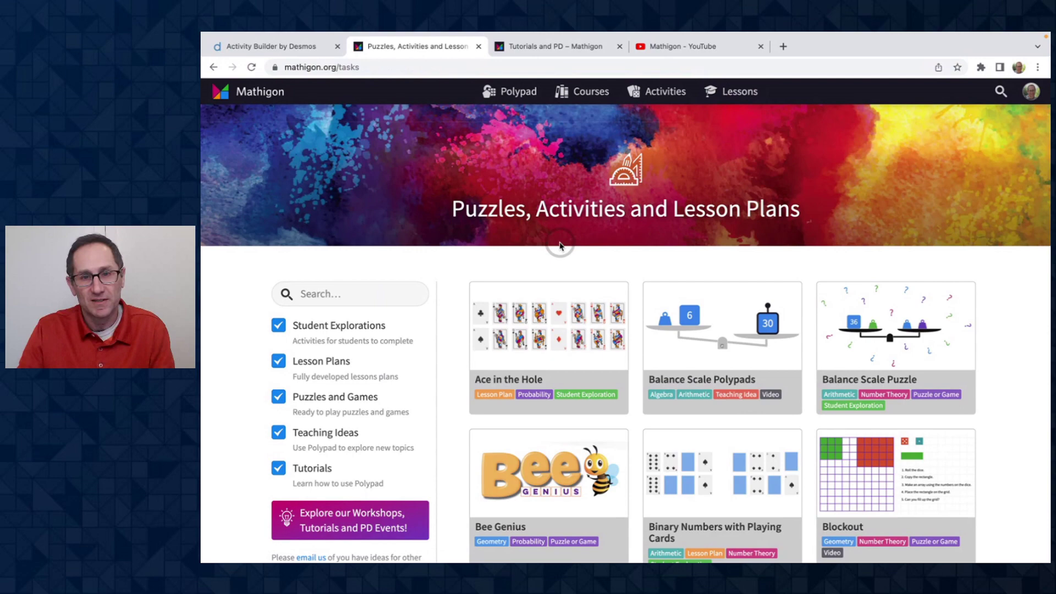
scroll(560, 246, "down", 3)
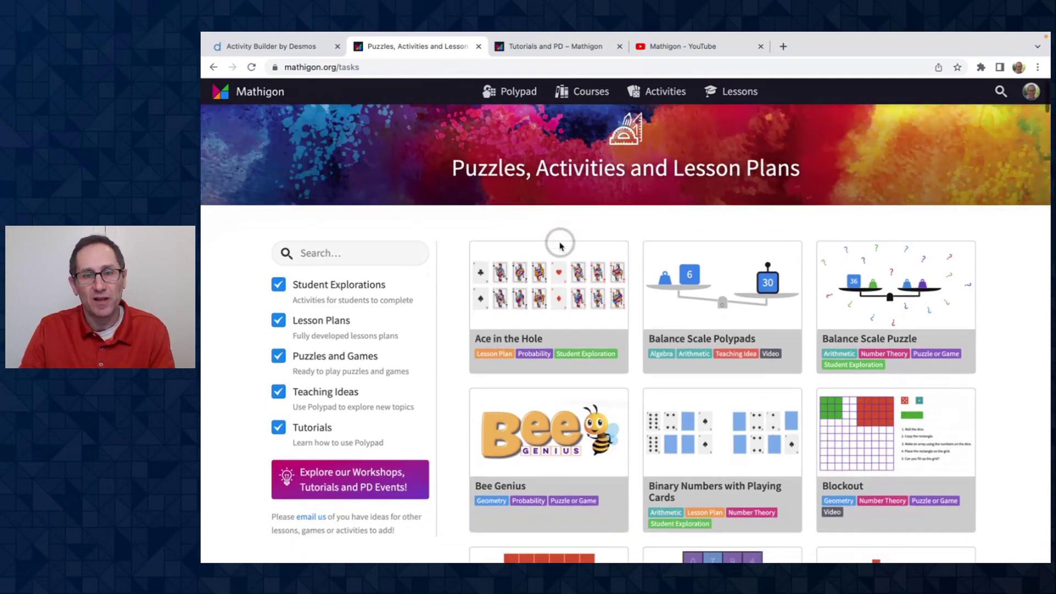
scroll(560, 246, "down", 1)
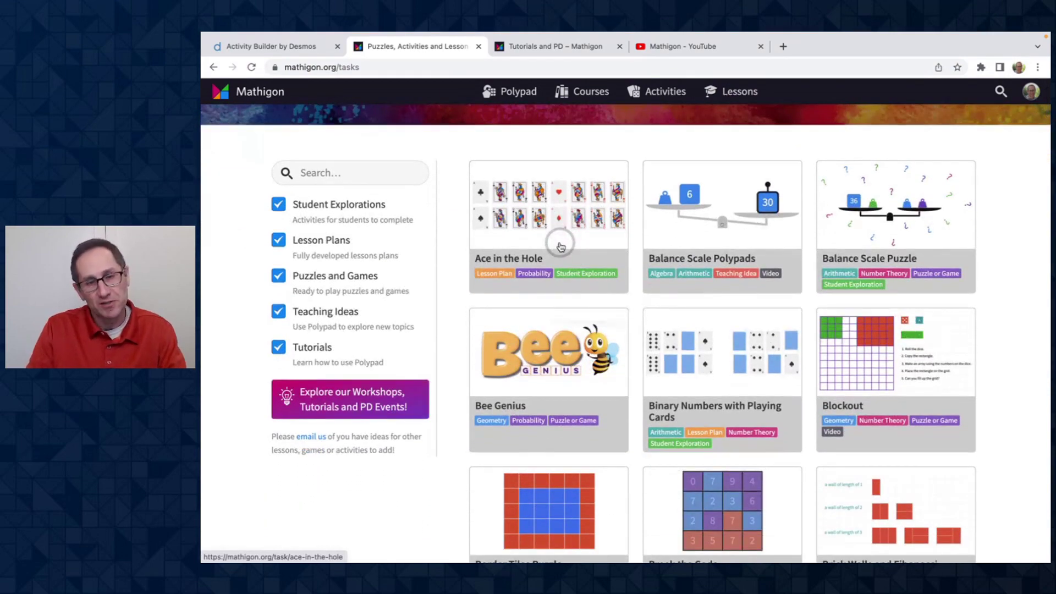
scroll(560, 246, "down", 5)
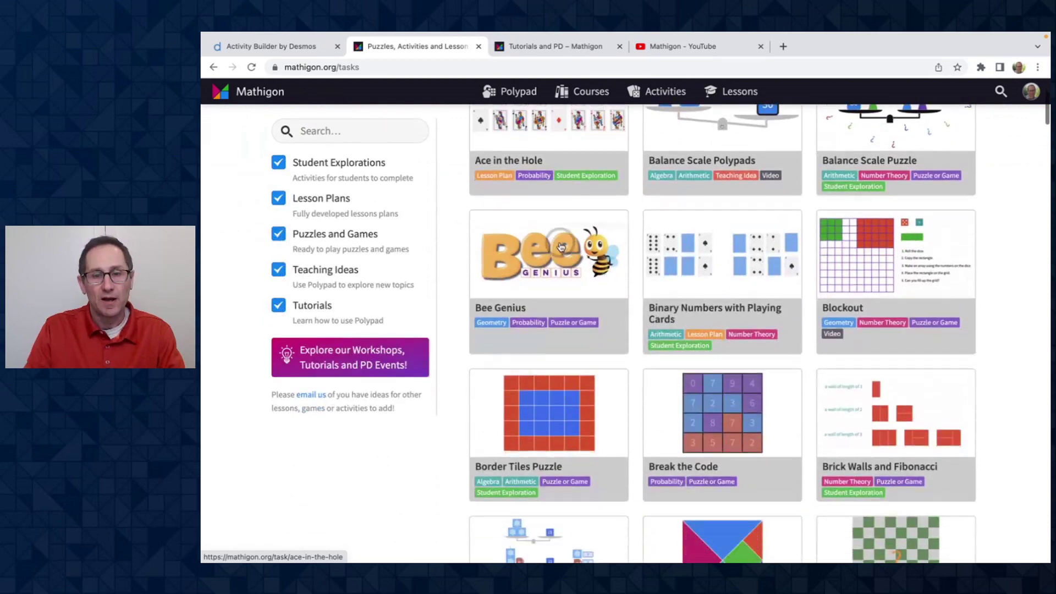
scroll(559, 246, "down", 8)
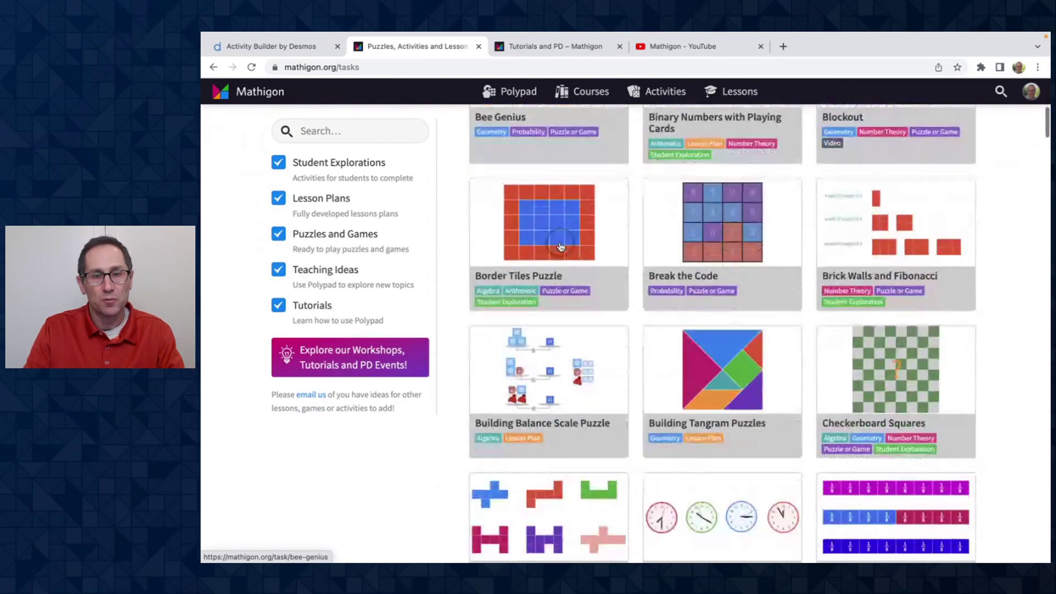
scroll(431, 438, "down", 3)
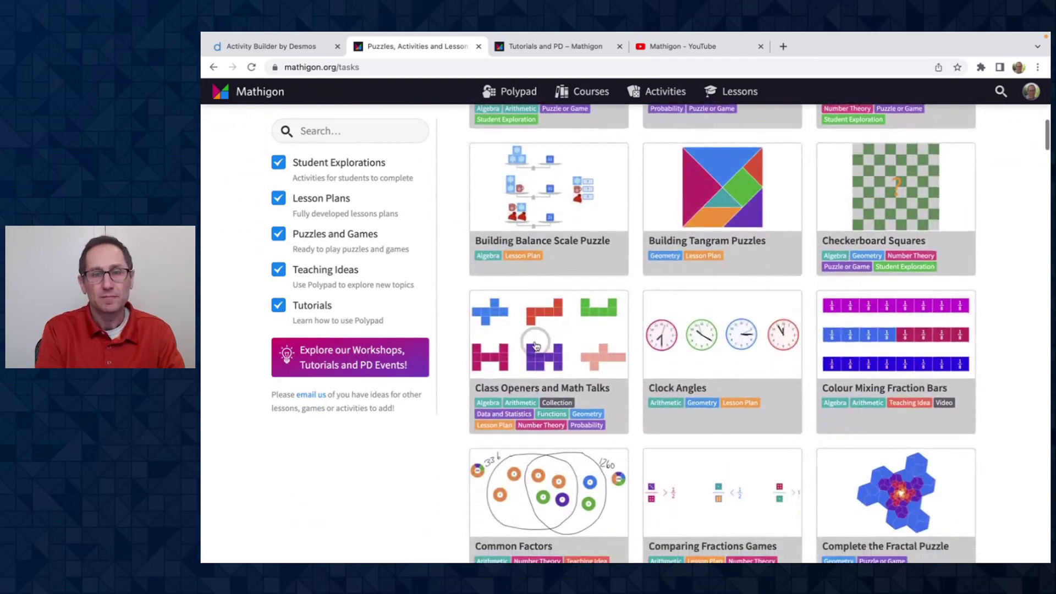
left_click(514, 345)
scroll(514, 345, "down", 4)
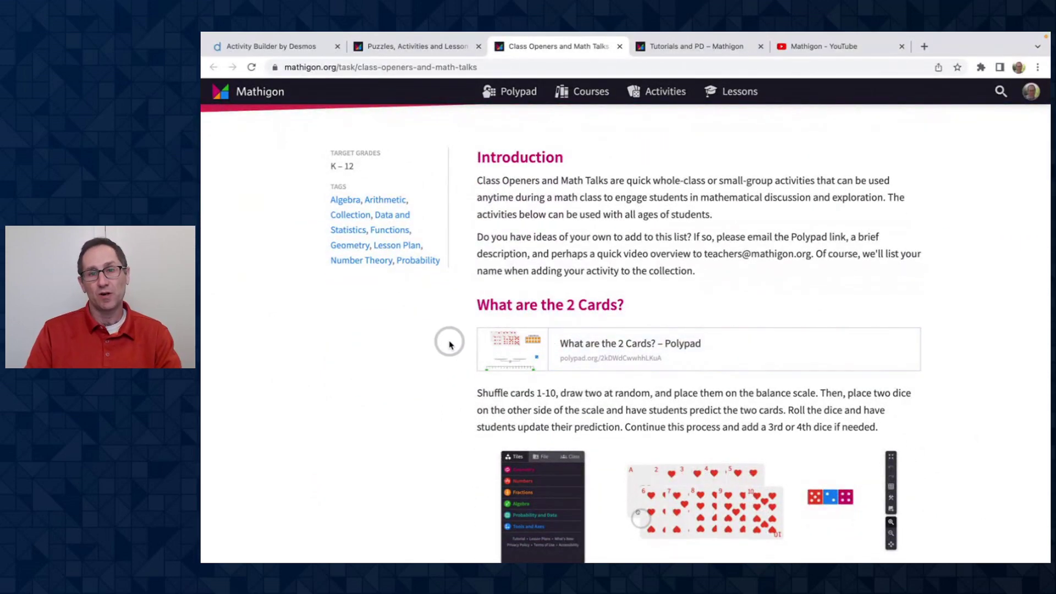
Open the 'What are the 2 Cards?' polypad, select its web address, and return to Activity Builder
scroll(442, 350, "down", 1)
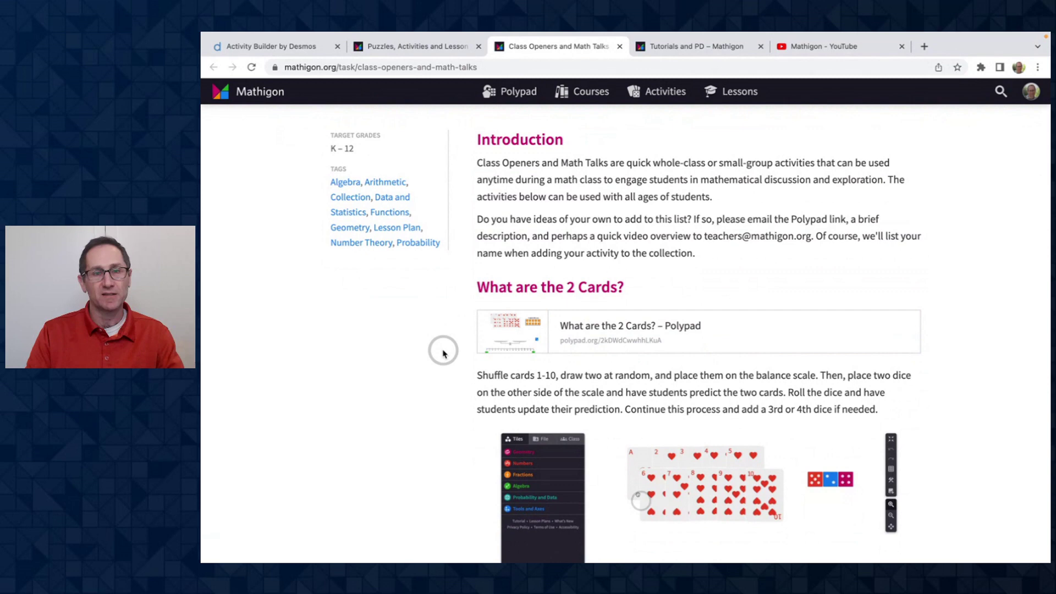
left_click(556, 333)
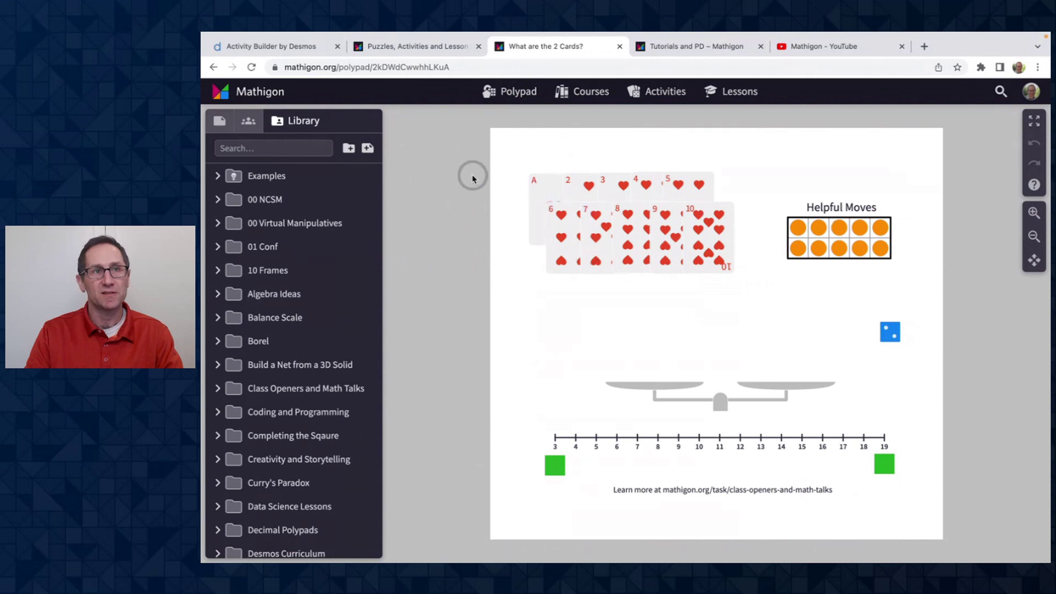
left_click(413, 67)
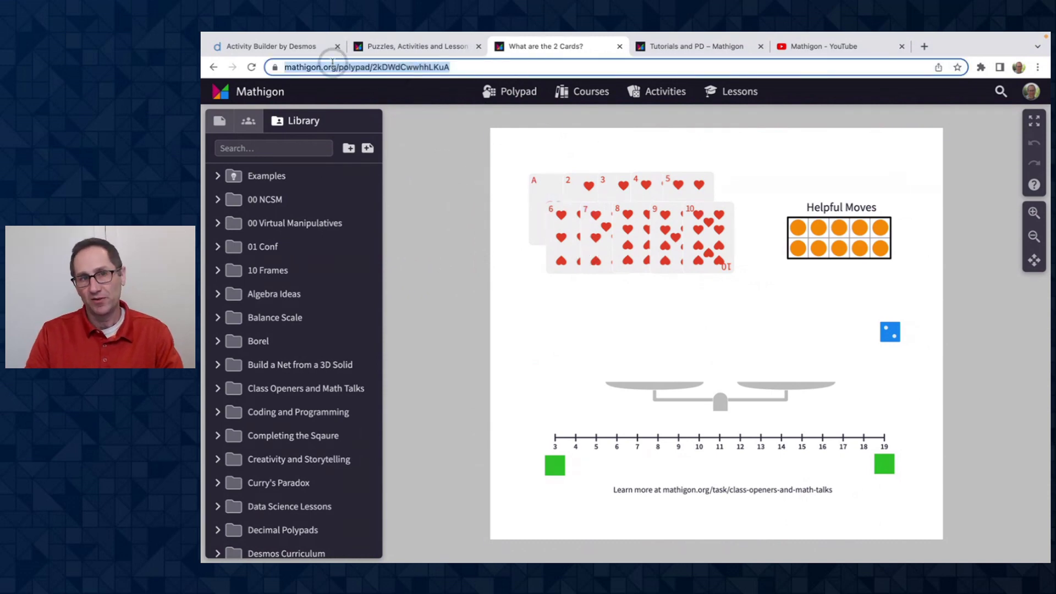
left_click(297, 46)
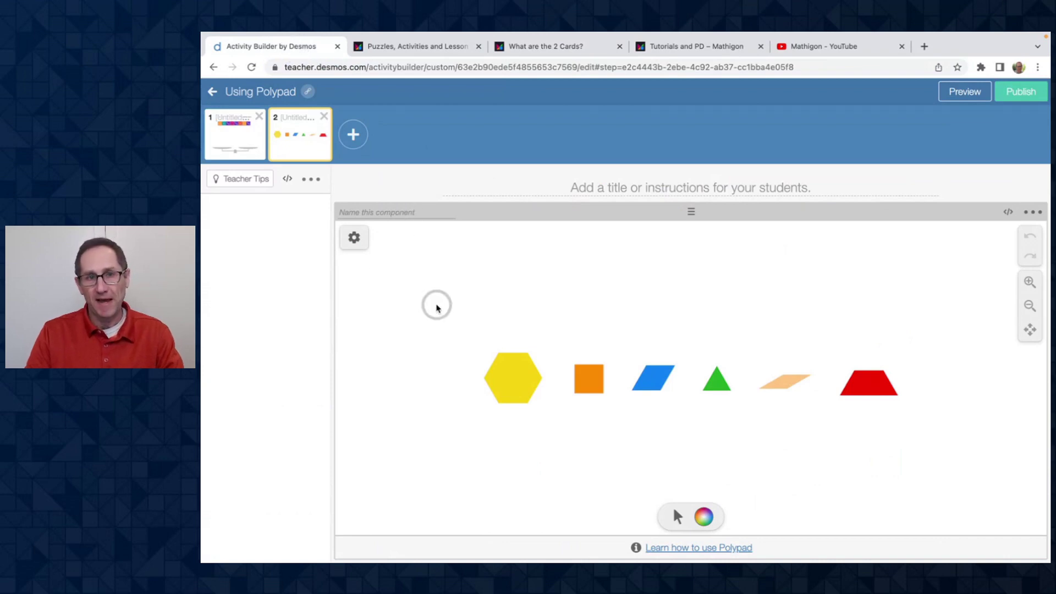
Add screen 3 with a Polypad and paste in the copied 'What are the 2 Cards?' link
left_click(354, 135)
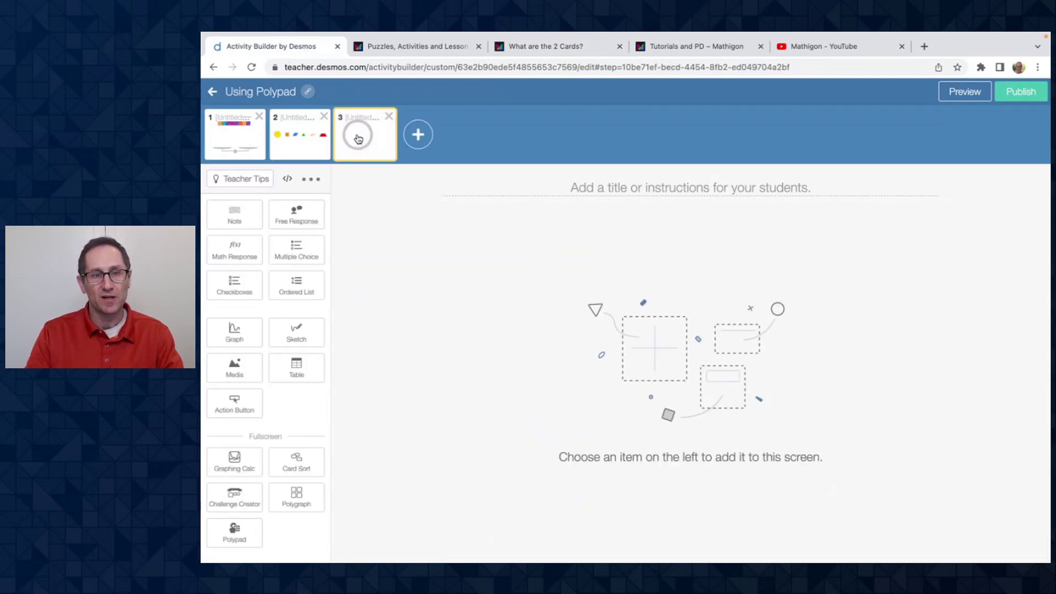
left_click(247, 536)
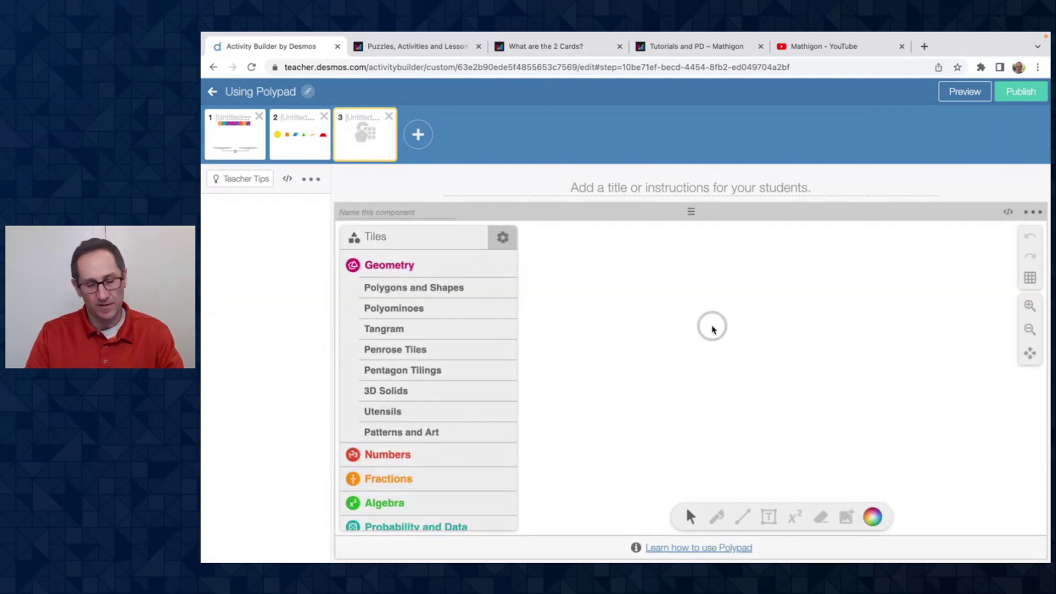
key("super+v")
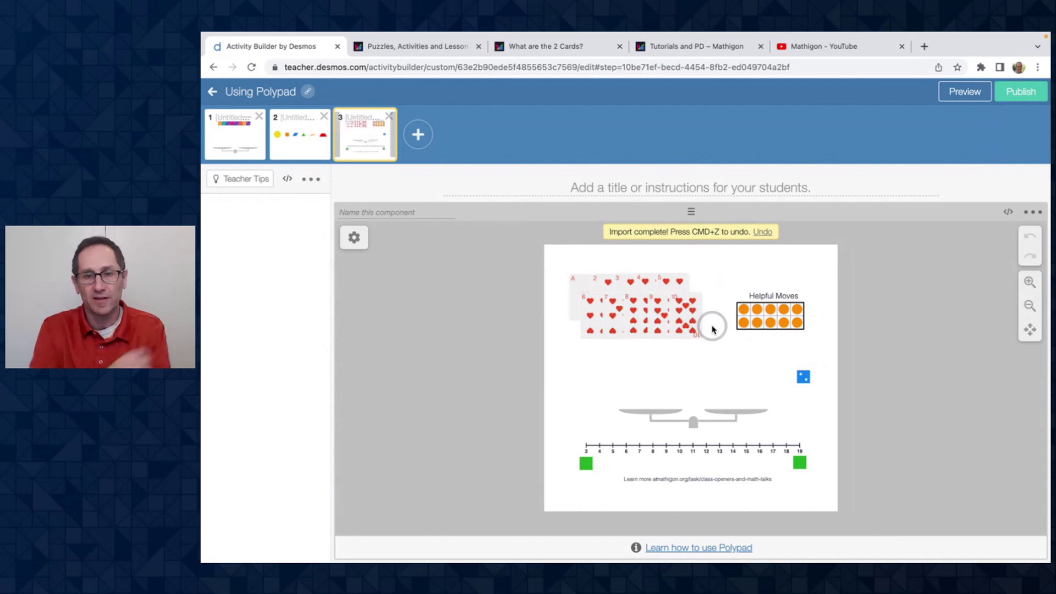
left_click(960, 91)
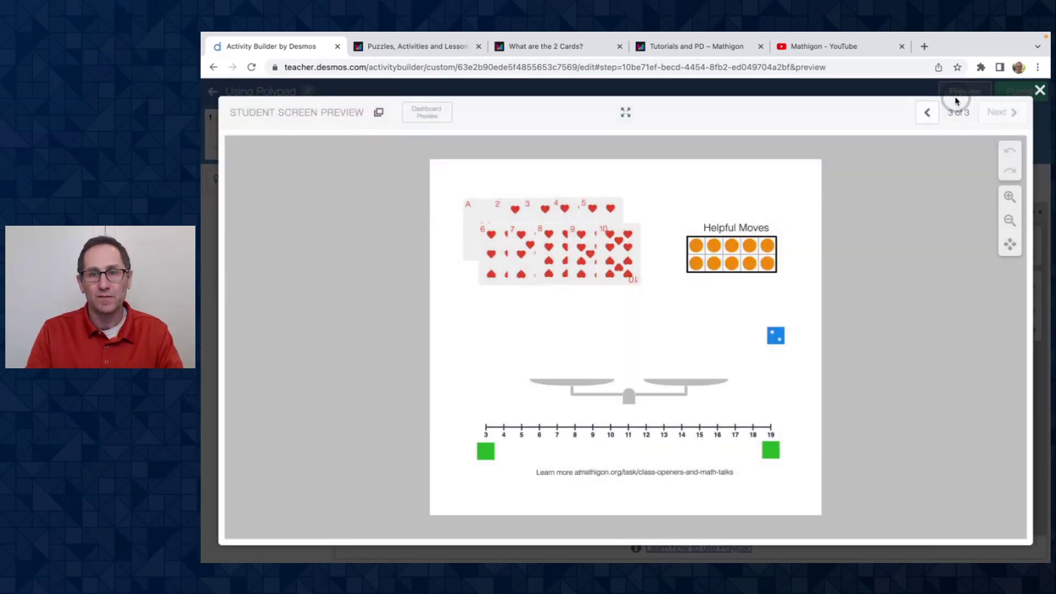
left_click(625, 112)
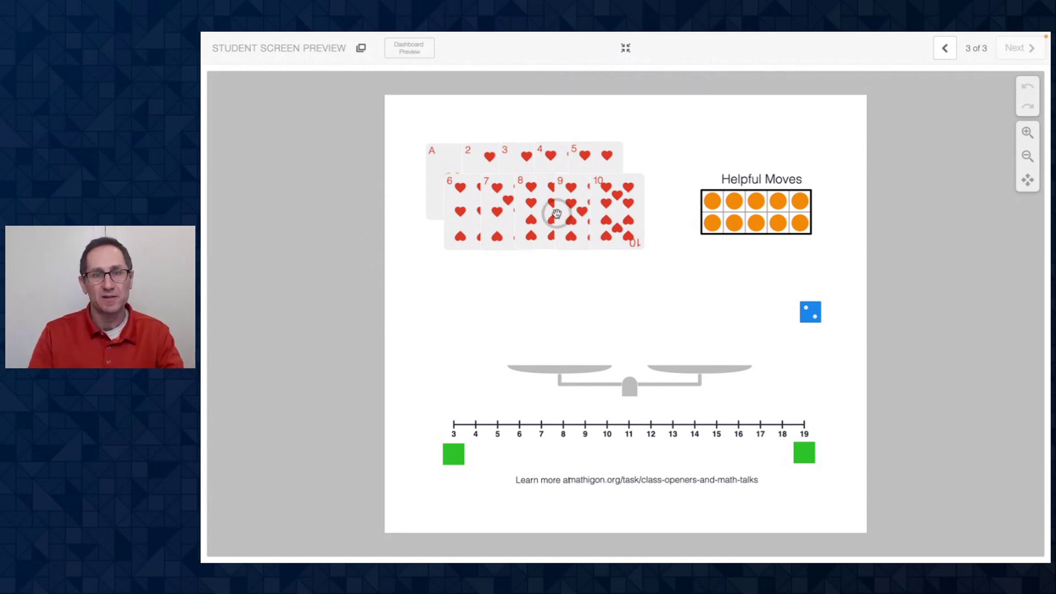
left_click(620, 49)
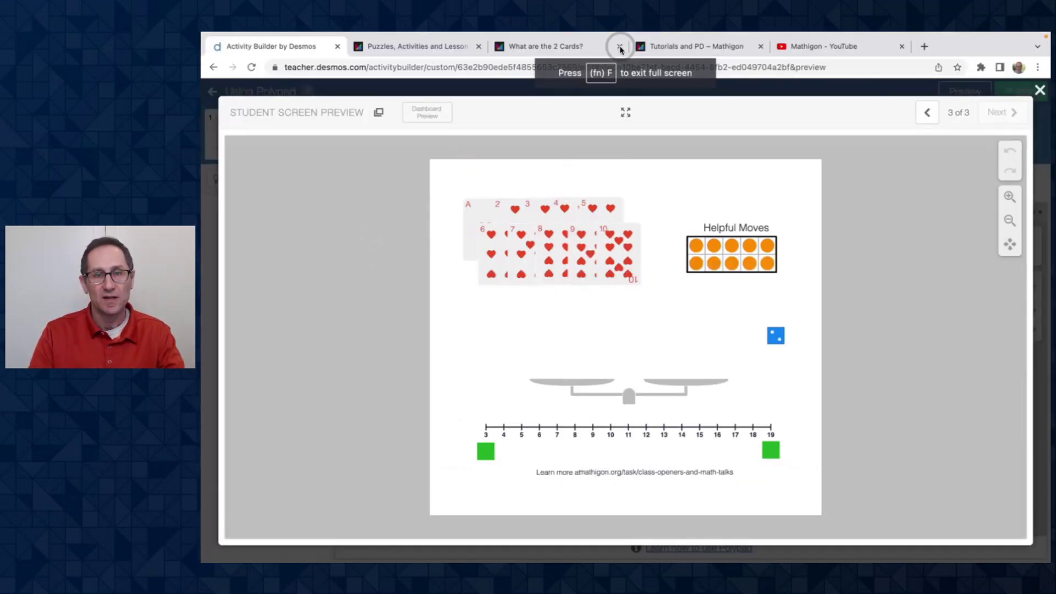
left_click(1040, 89)
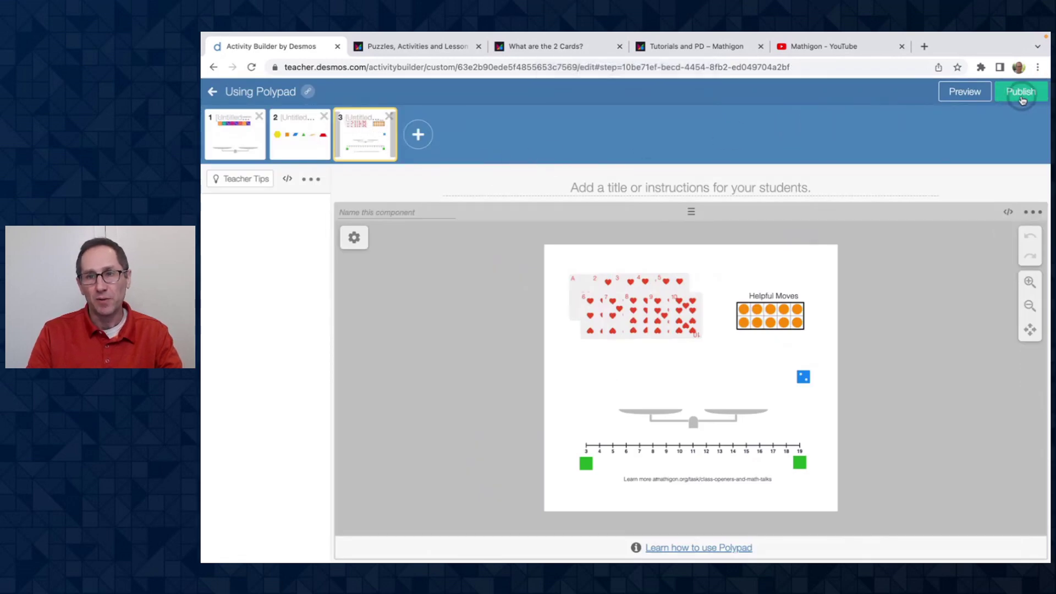
Open screen 3's Polypad settings and review the fixed 22 × 20 canvas and feature toggles
left_click(728, 192)
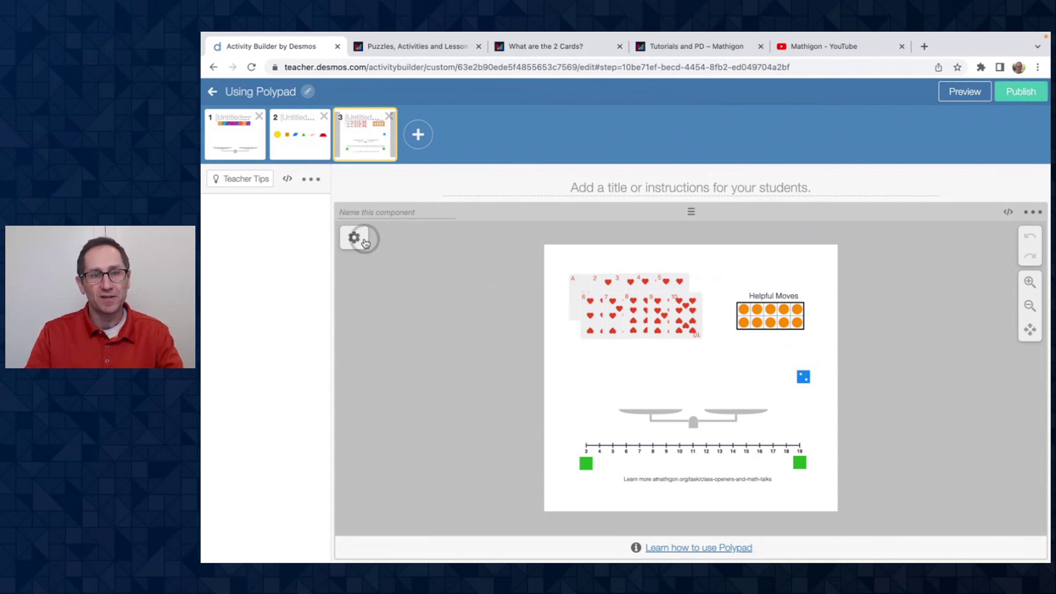
left_click(364, 241)
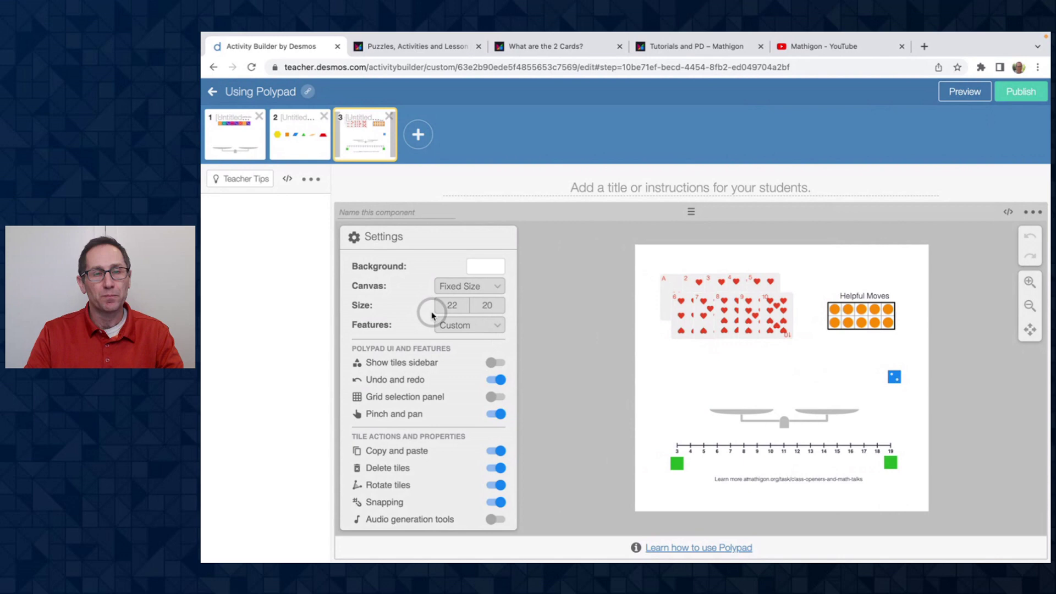
scroll(432, 315, "down", 5)
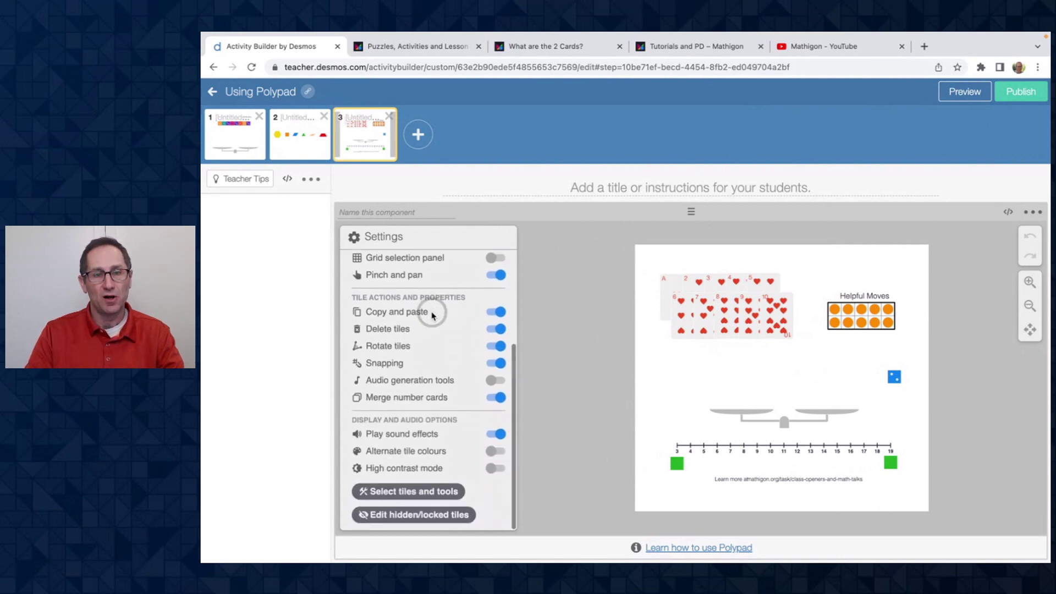
scroll(432, 316, "up", 5)
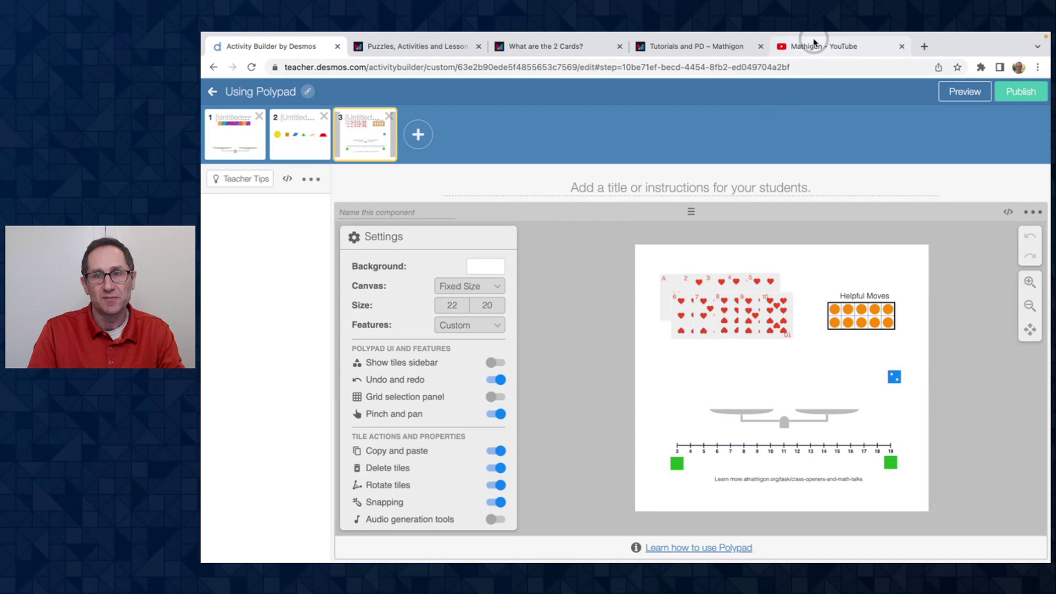
Go to Mathigon's YouTube channel and scroll down to the Tutorials row with 'Changing Polypad Settings'
left_click(814, 46)
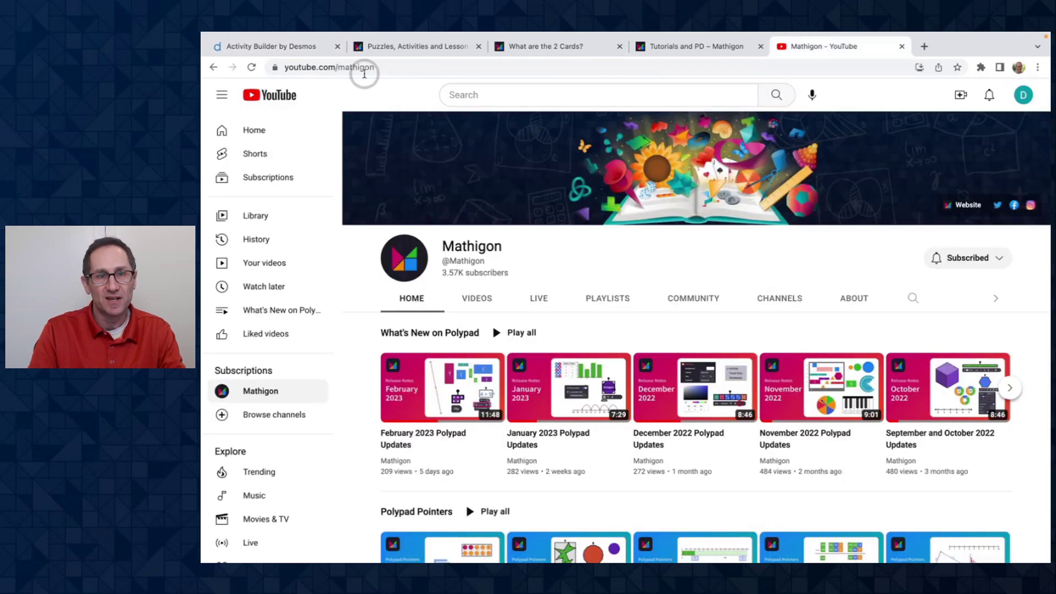
left_click(382, 70)
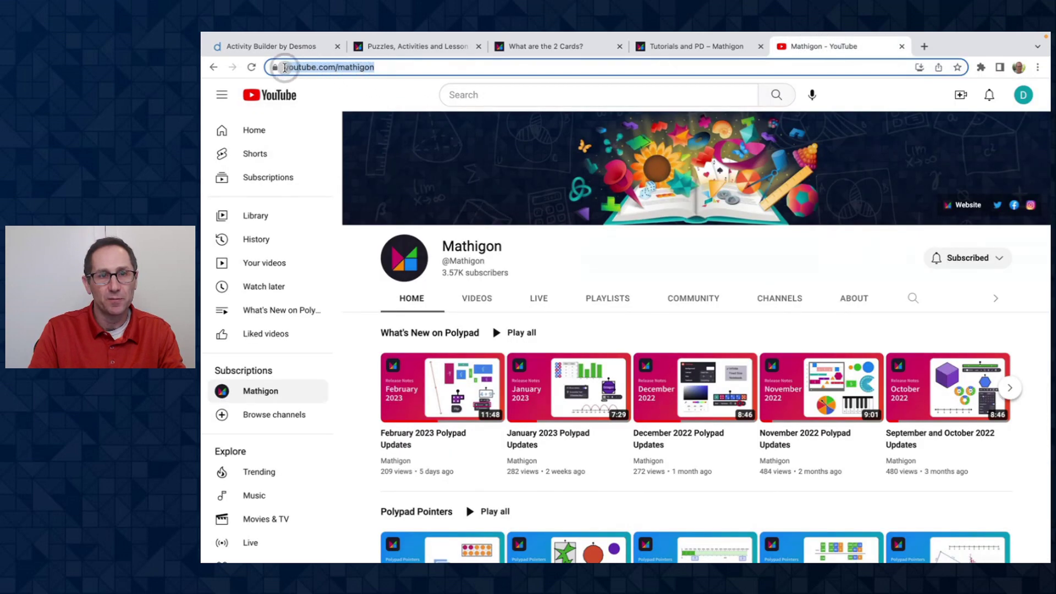
left_click(412, 69)
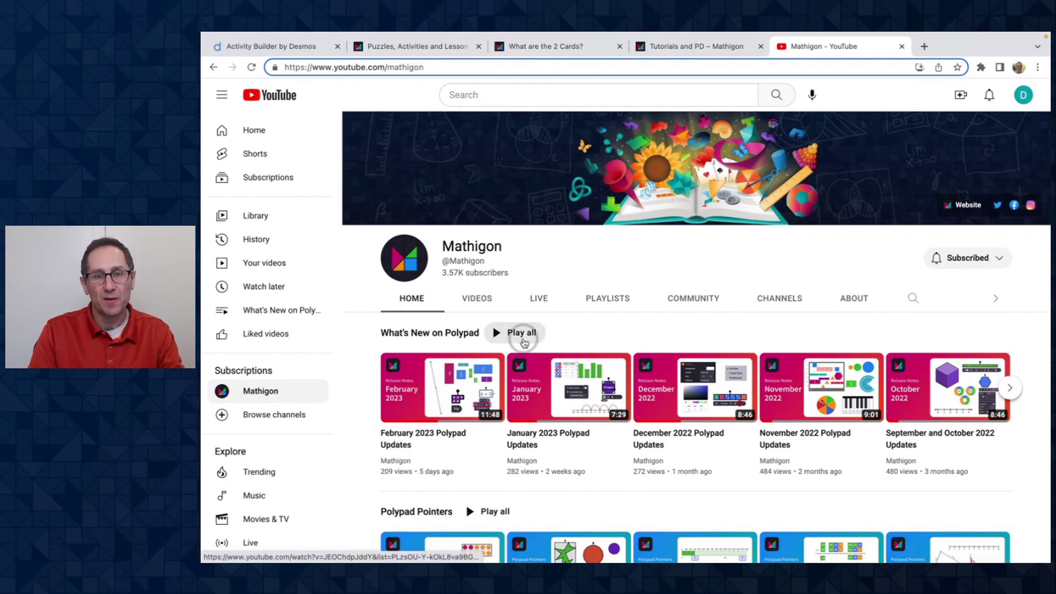
scroll(524, 342, "down", 2)
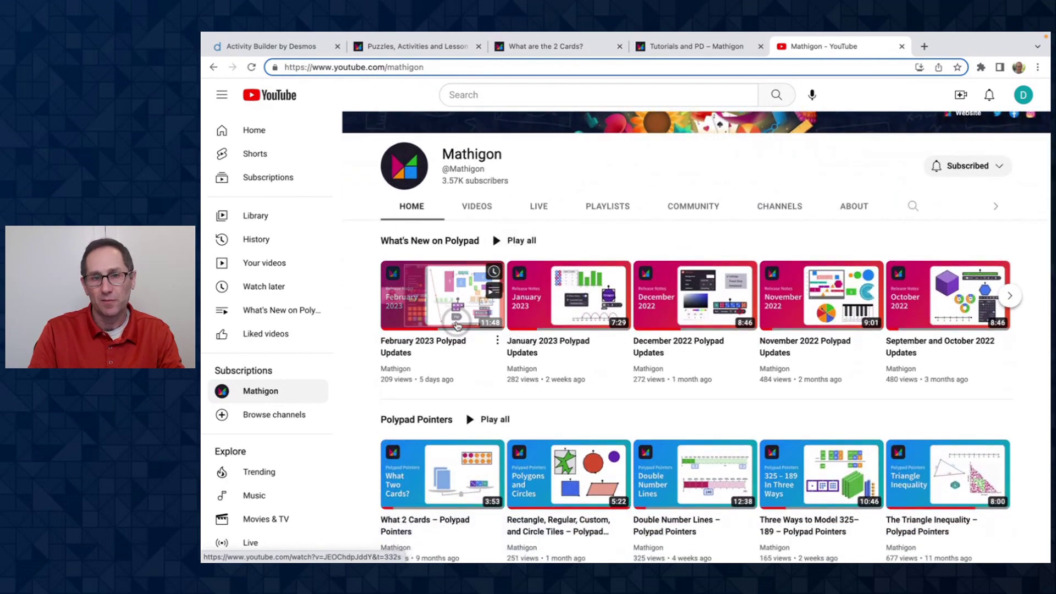
scroll(465, 325, "down", 2)
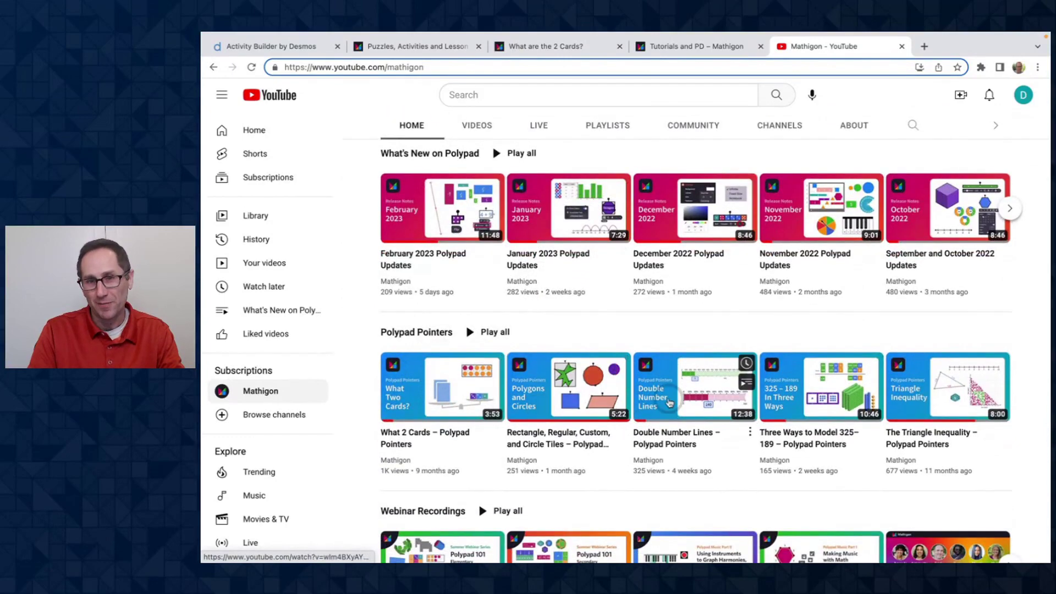
scroll(556, 317, "down", 3)
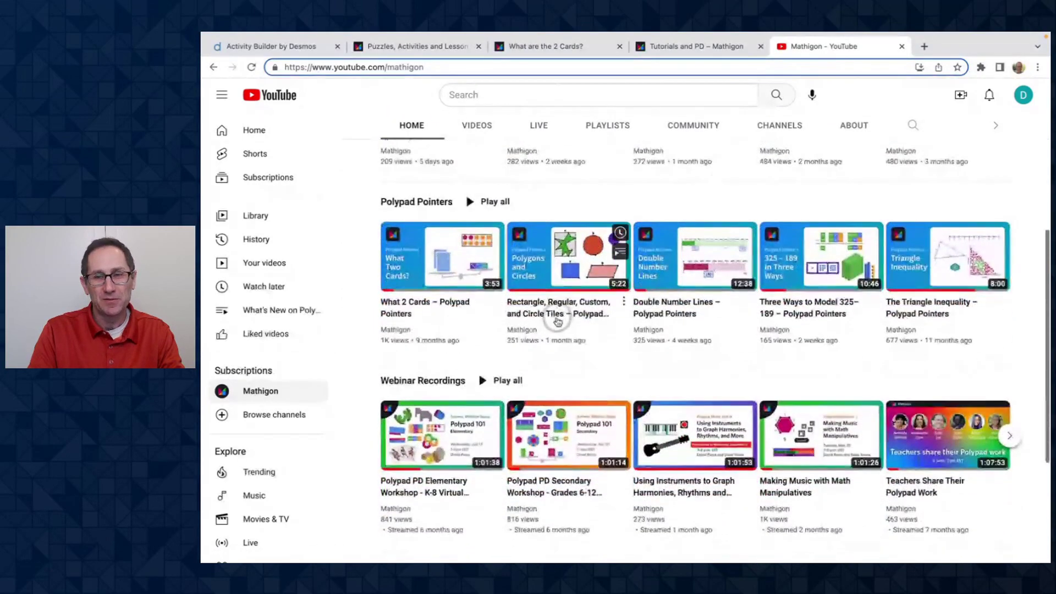
scroll(557, 321, "down", 4)
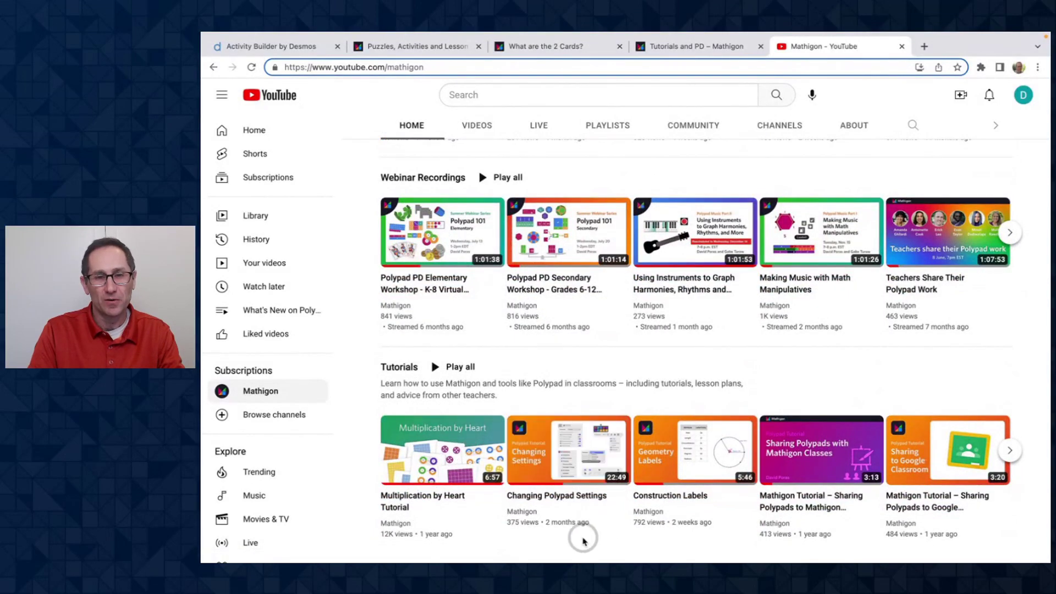
mouse_move(564, 464)
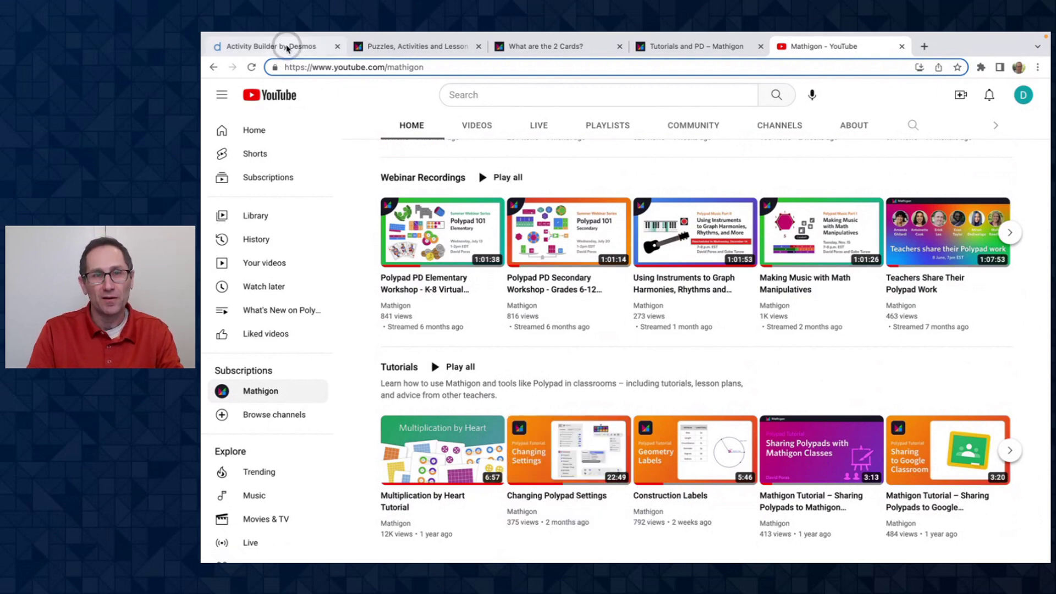
Switch back to Desmos Activity Builder, where screen 3's Polypad settings are still showing
left_click(285, 47)
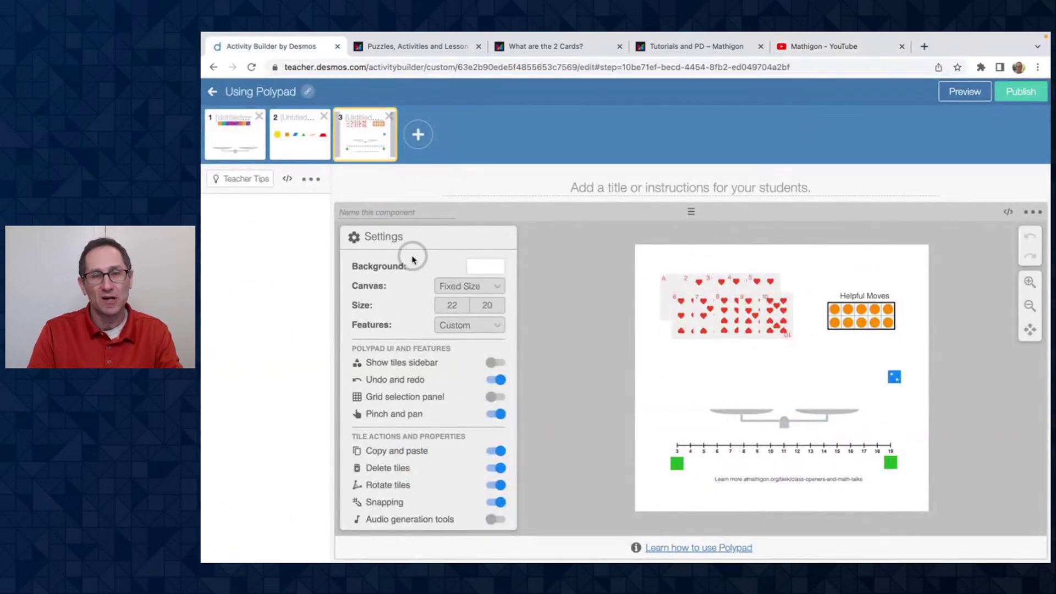